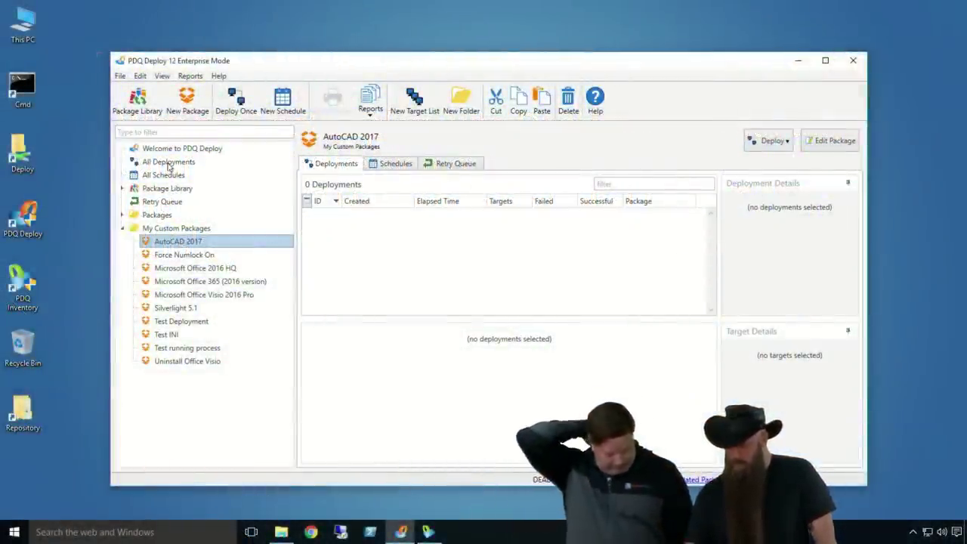
- Review the list of all deployments and the list of all schedules
left_click(170, 163)
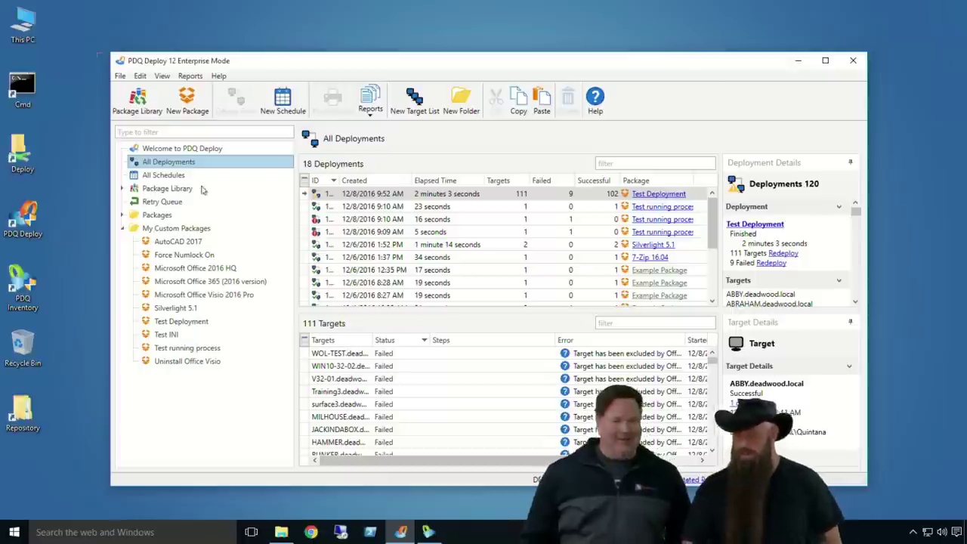
left_click(163, 177)
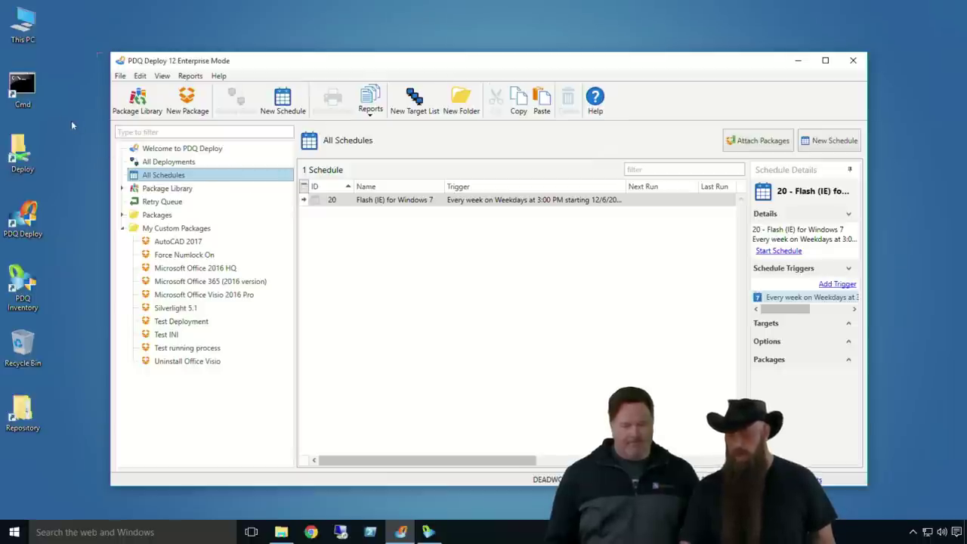
- Open an administrator command prompt and run pdqdeploy without arguments to list its available commands
double_click(23, 89)
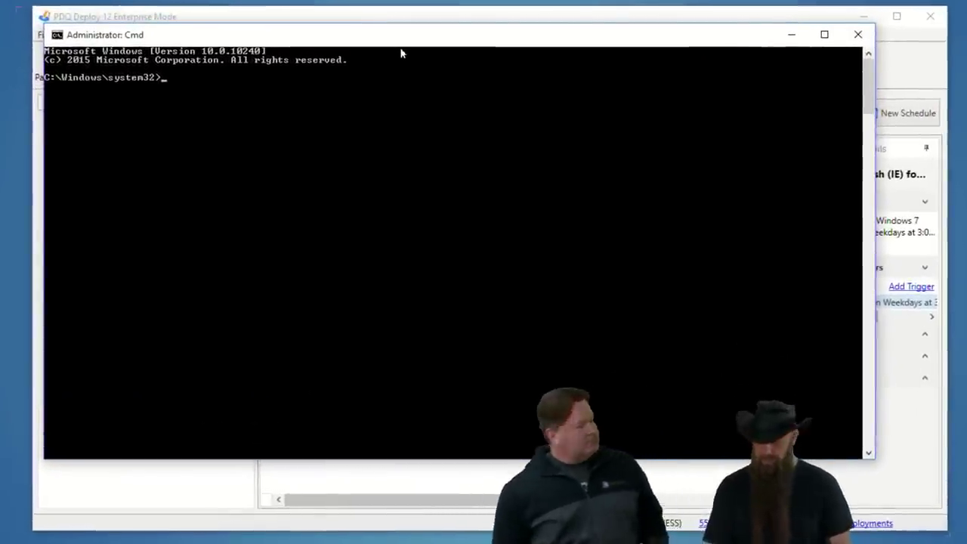
type("pdqdepl")
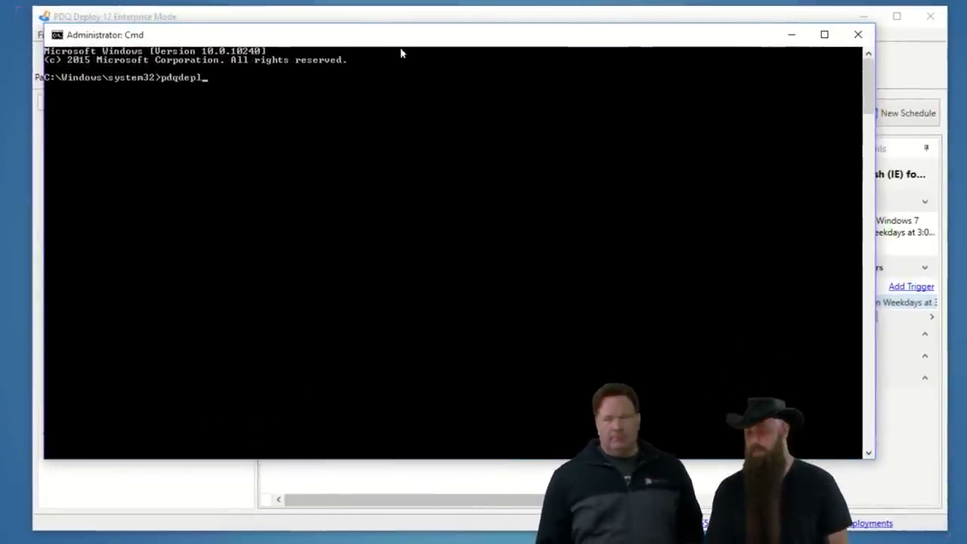
type("oy")
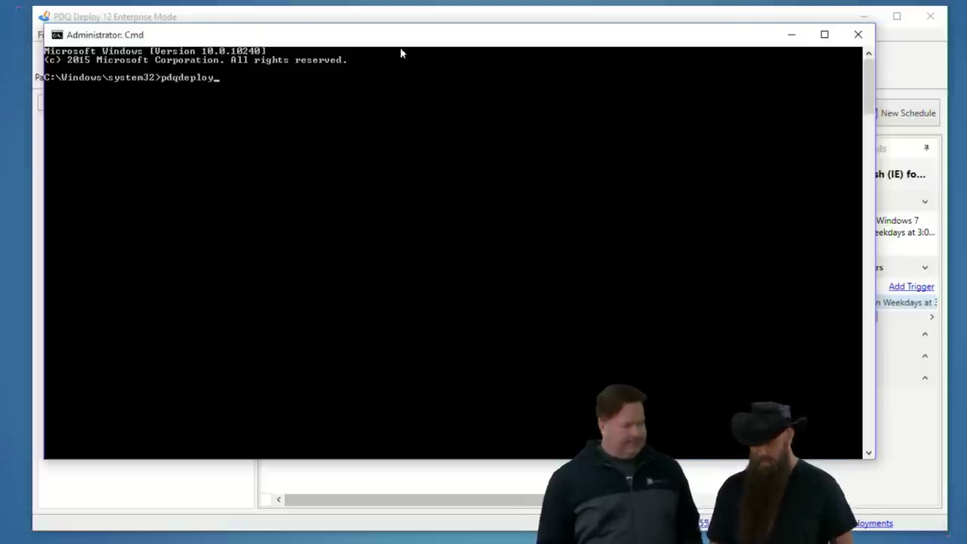
key("Return")
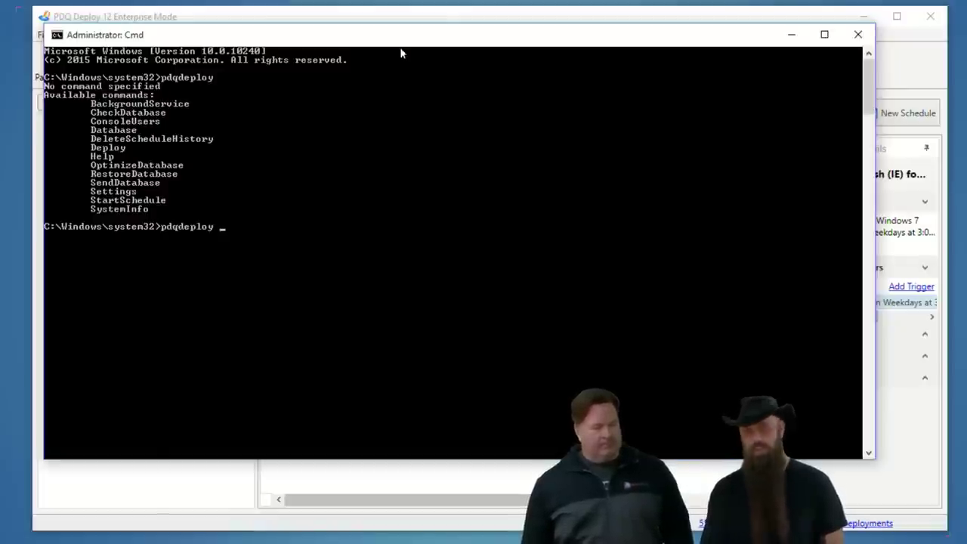
- Enter pdqdeploy startschedule 30 at the prompt, check the schedule ID in PDQ Deploy, and delete the number 30 from the command
type("startschedule 30")
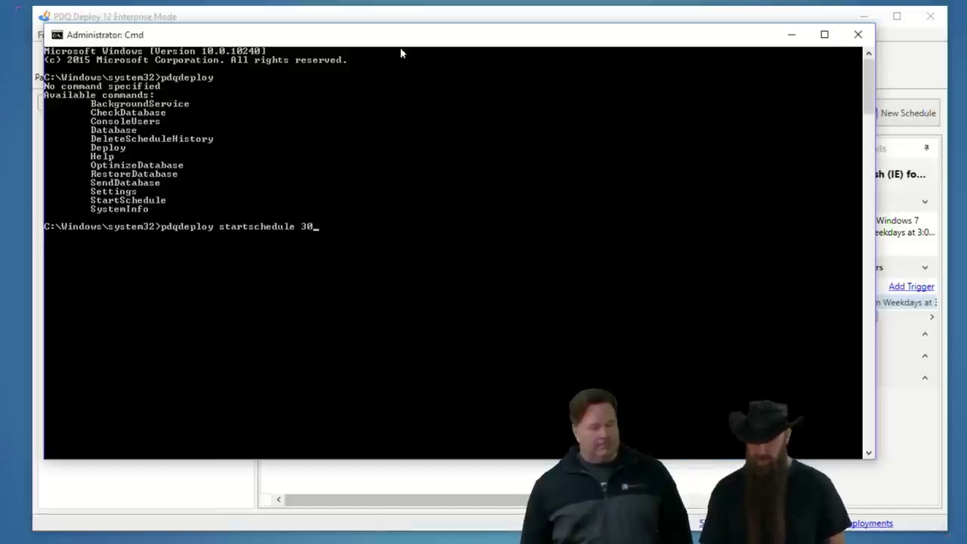
left_click(543, 22)
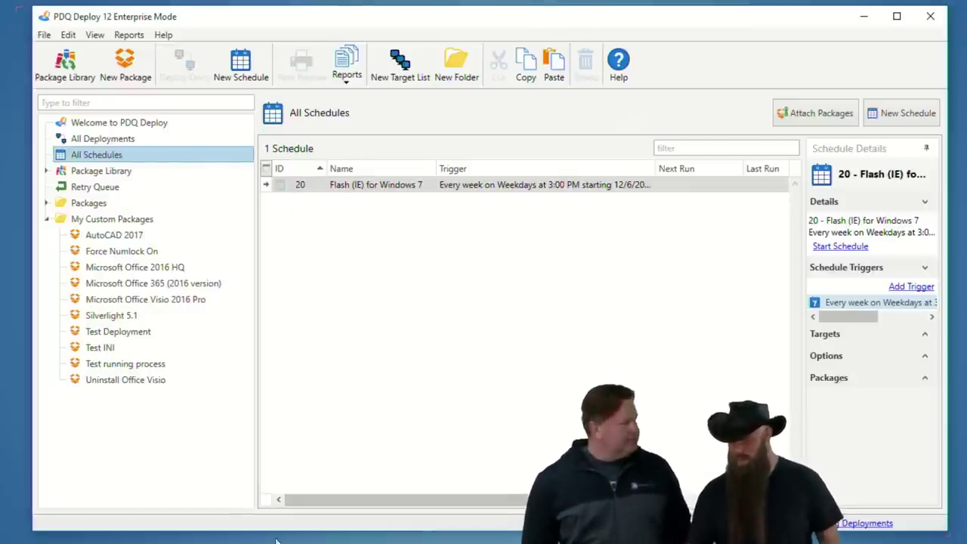
key("alt+Tab")
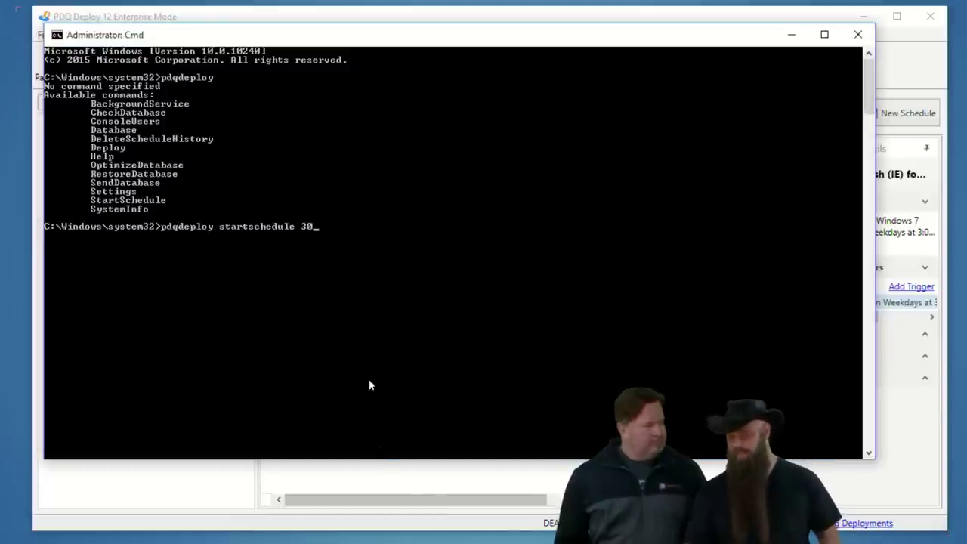
key("BackSpace")
key("BackSpace")
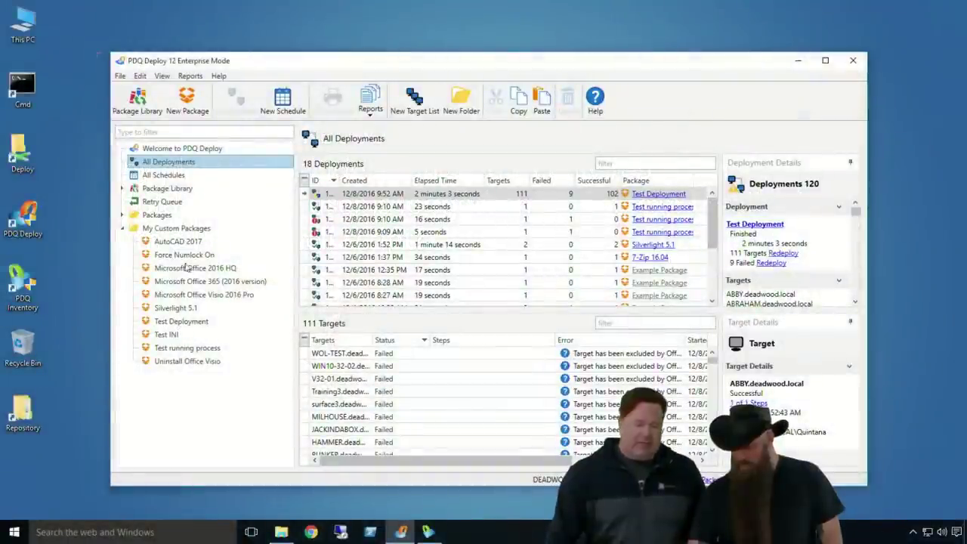
- Open the AutoCAD 2017 custom package and add a Reboot step after the install step
left_click(185, 240)
double_click(185, 240)
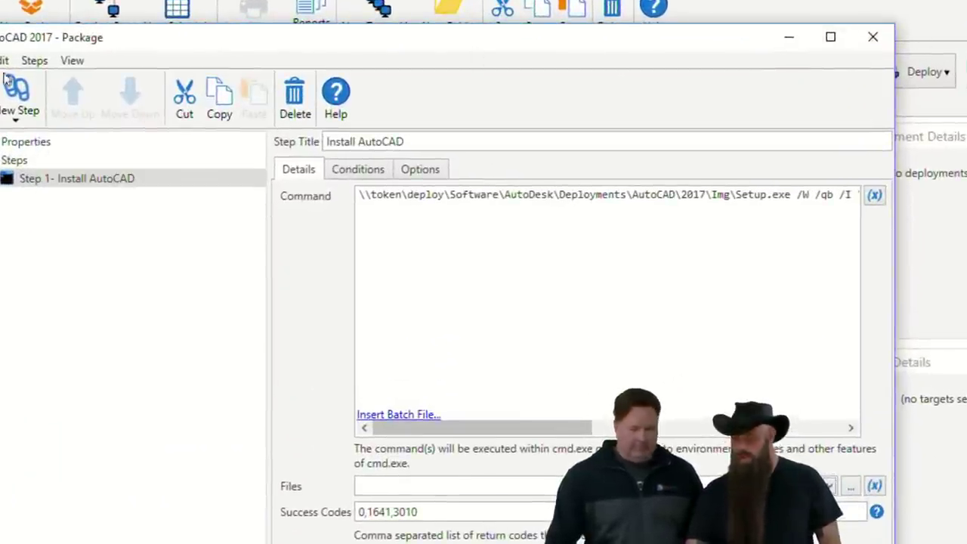
left_click(14, 121)
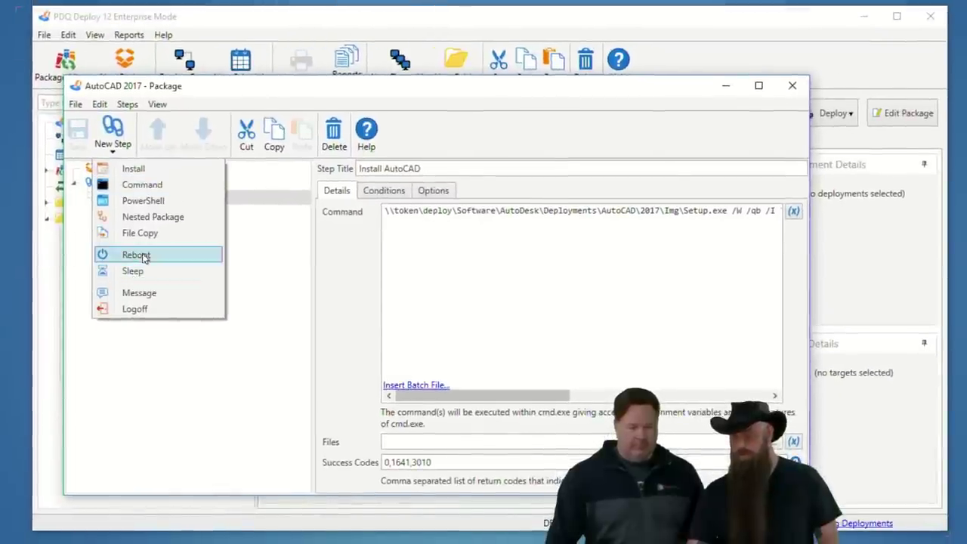
left_click(142, 256)
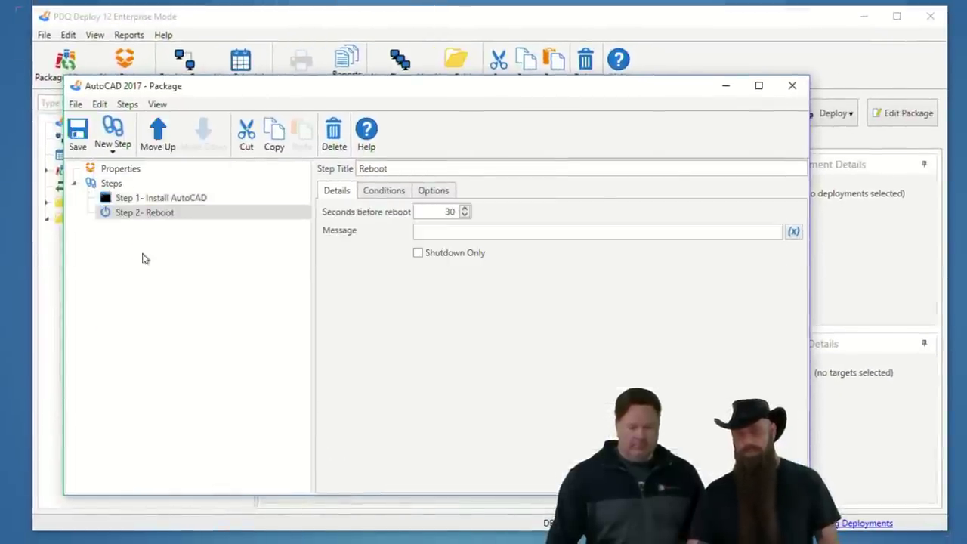
- Set the Reboot step's Logged On State condition to Only run if no user is logged on, and close the package without saving
left_click(389, 194)
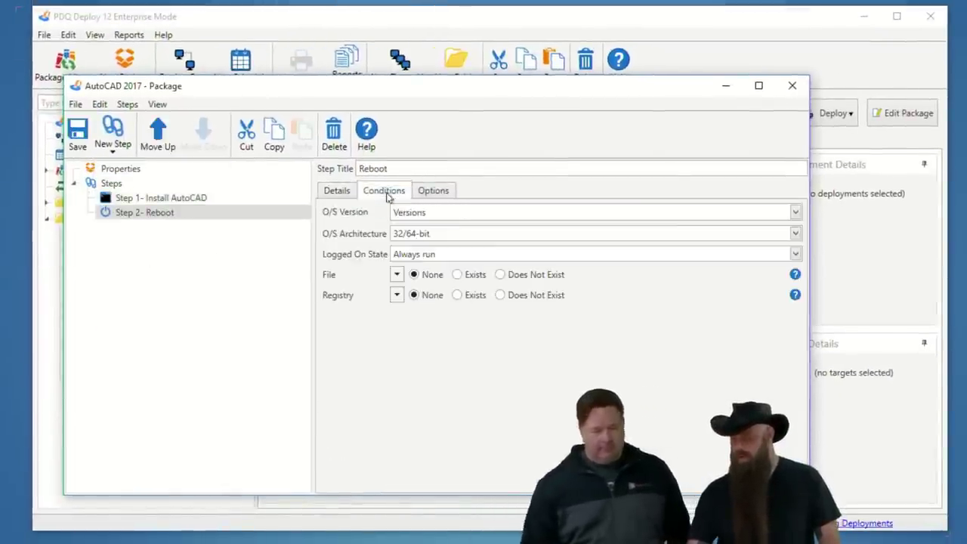
left_click(404, 259)
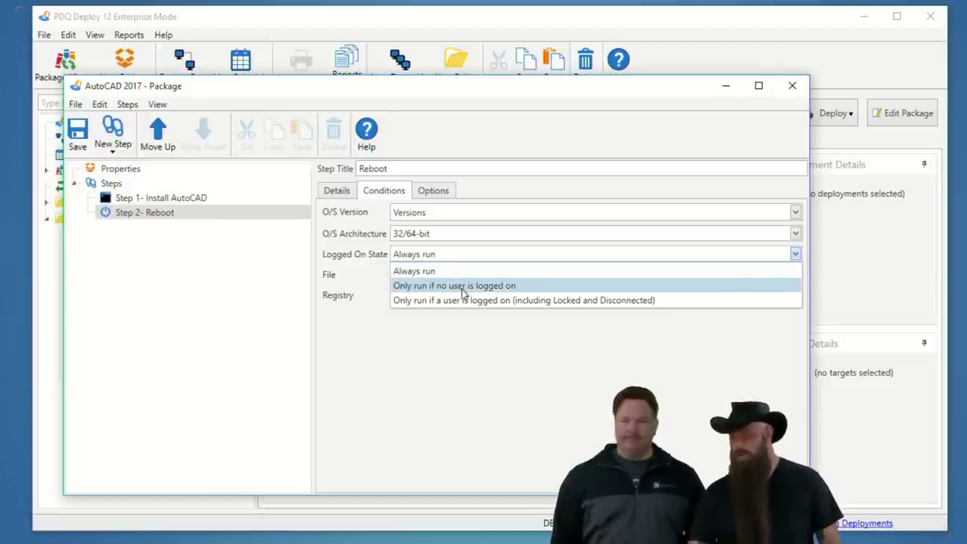
left_click(464, 291)
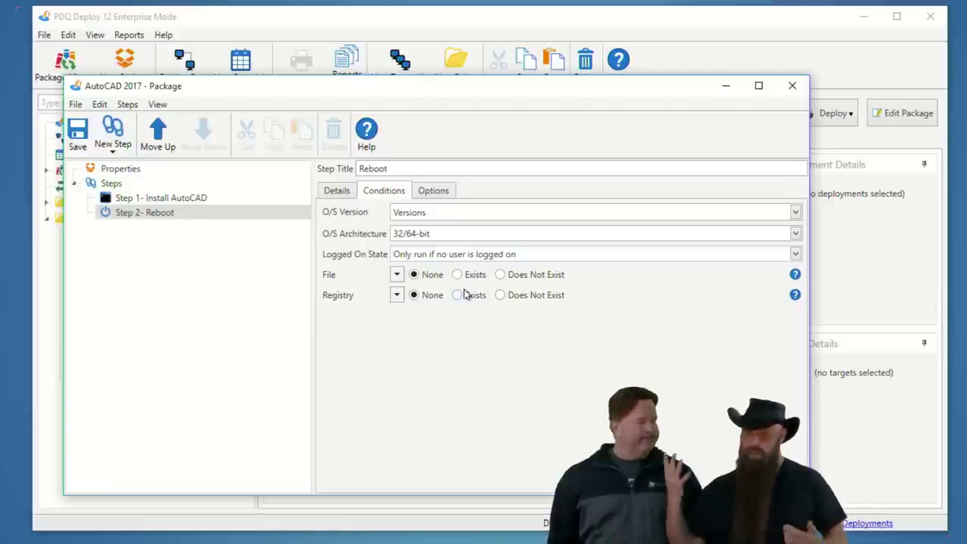
left_click(791, 87)
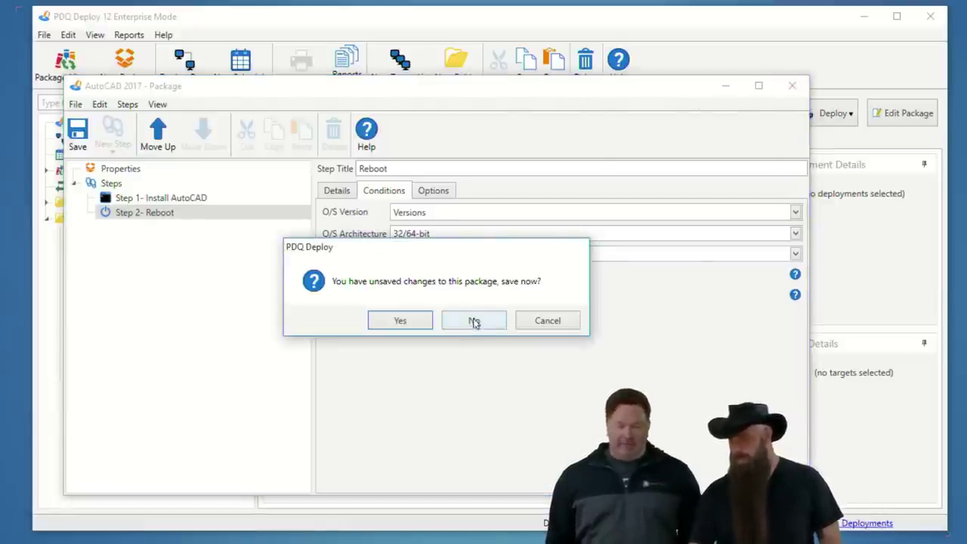
left_click(474, 322)
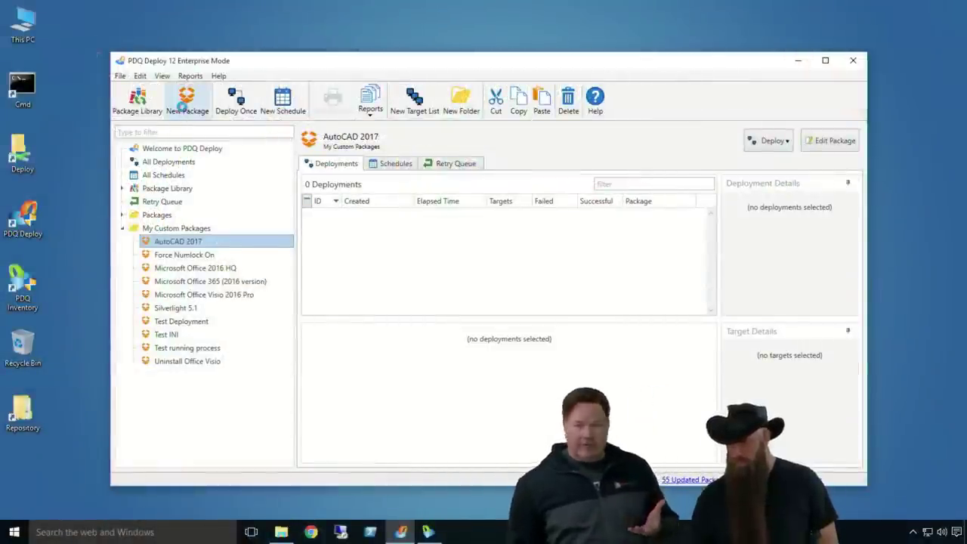
- Create a new package containing a Command step titled Kill Notepad
left_click(184, 100)
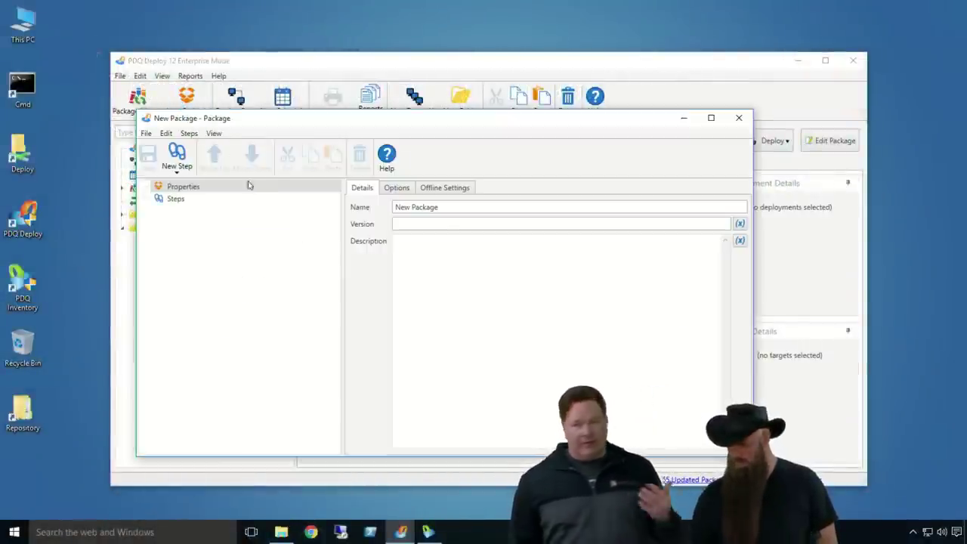
left_click(175, 162)
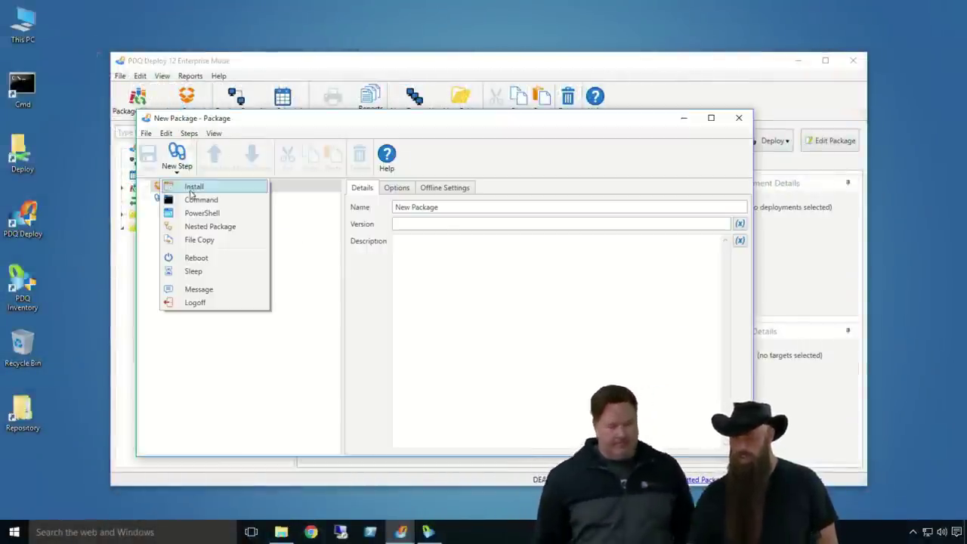
left_click(197, 200)
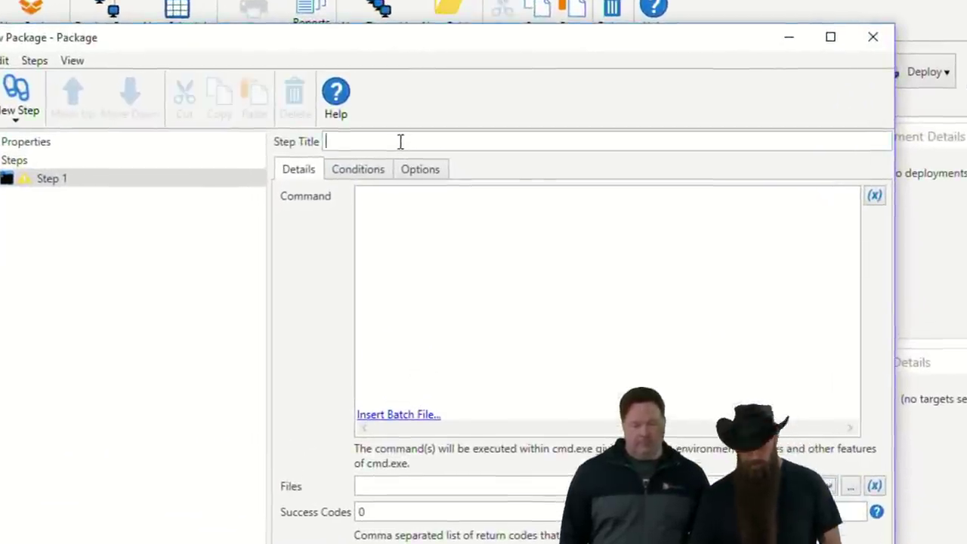
left_click(429, 186)
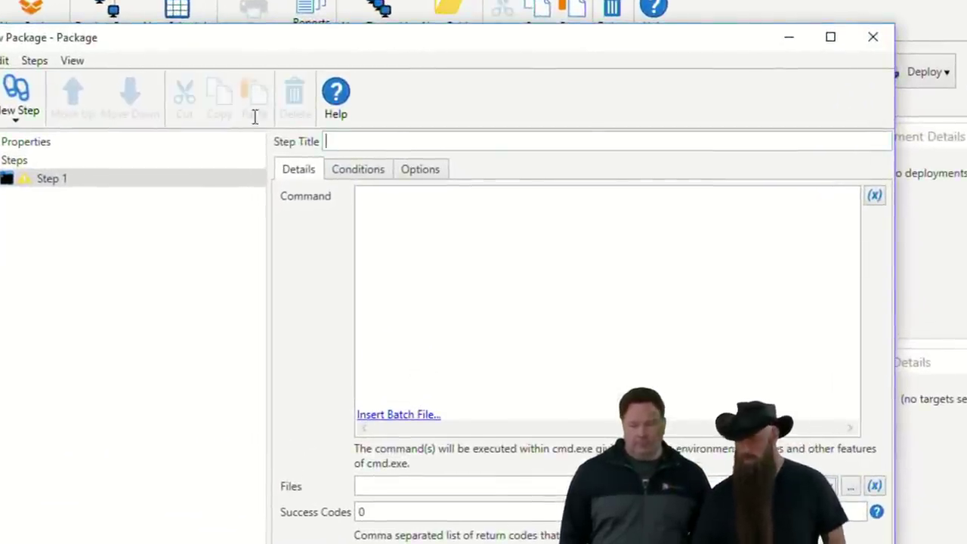
left_click_drag(174, 37, 234, 81)
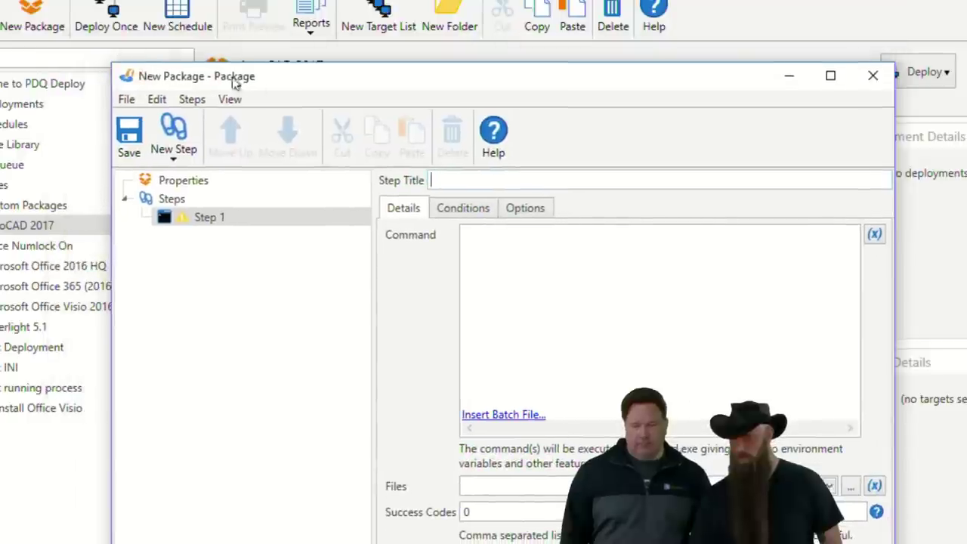
left_click_drag(299, 76, 307, 61)
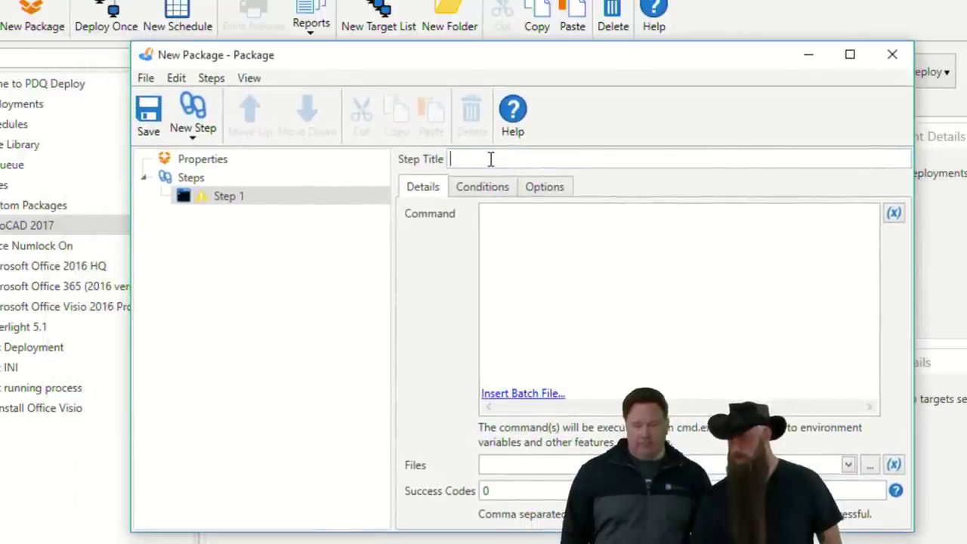
type("K")
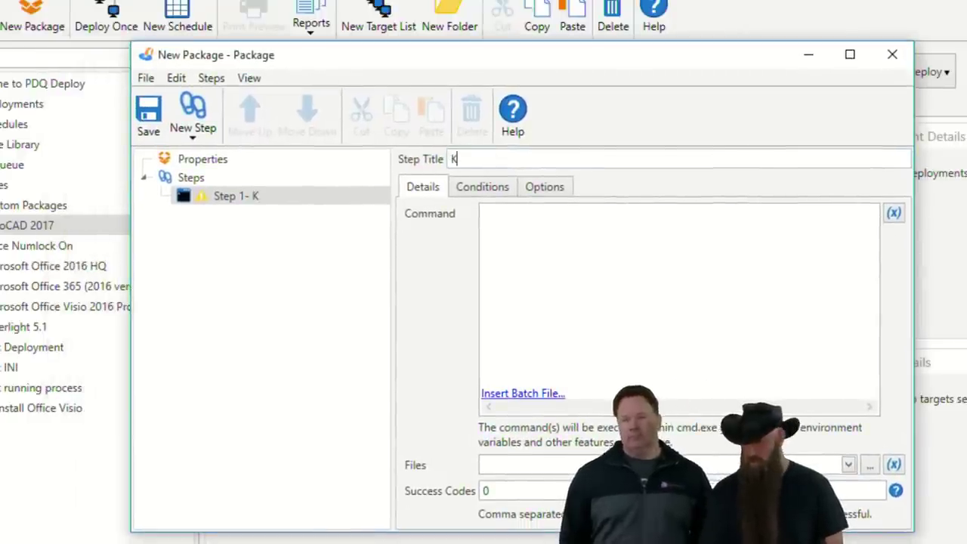
type("ill Notepad")
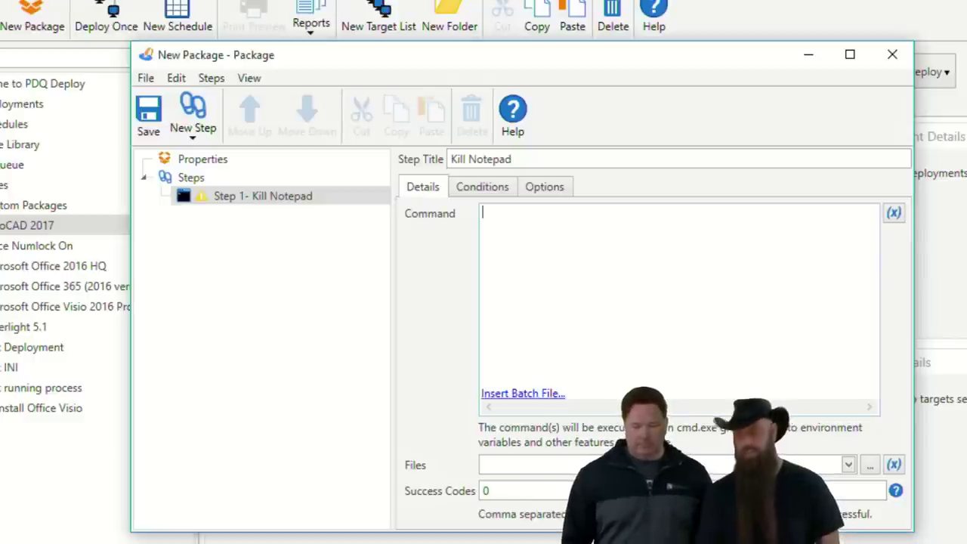
- Enter taskkill.exe /f /im notepad.exe as the command of the Kill Notepad step
type("taskkill")
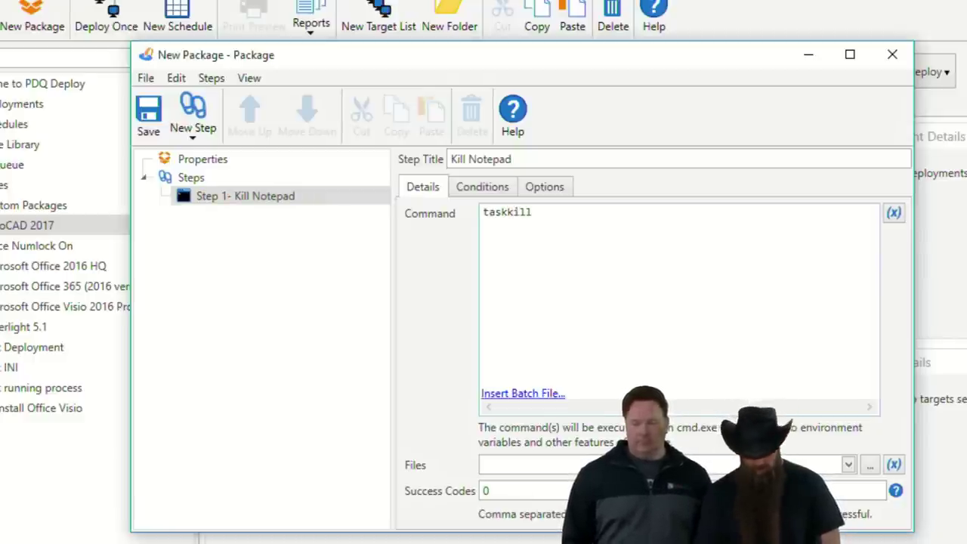
type(".exe ")
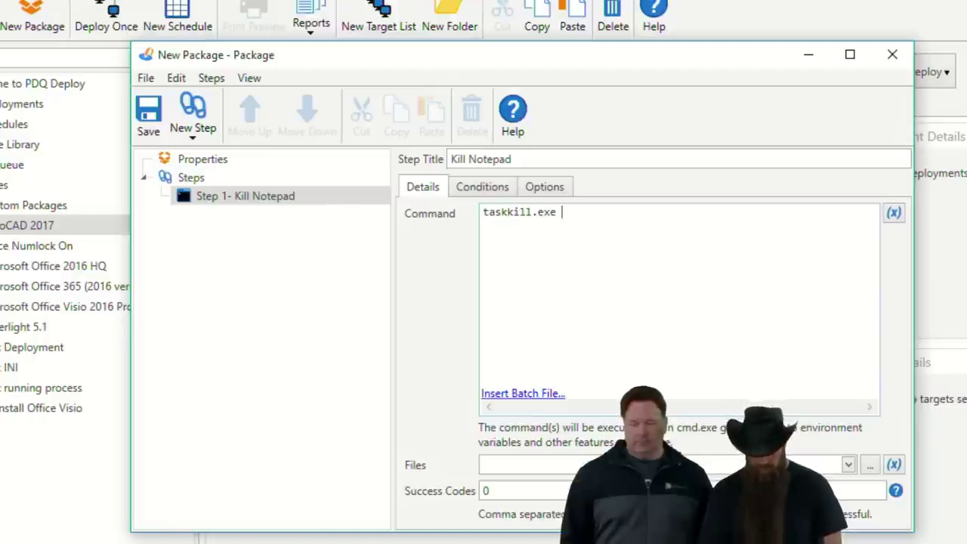
type("/f /im")
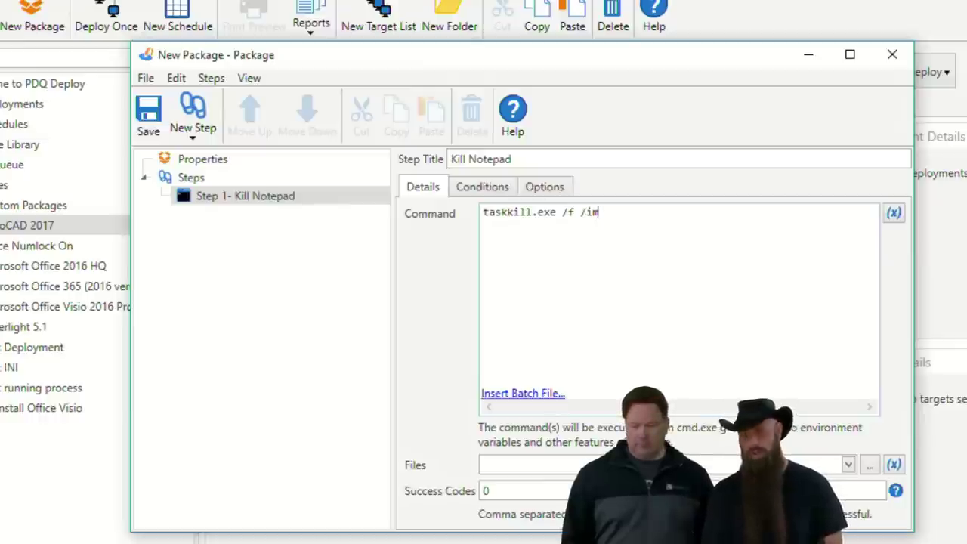
type(" n")
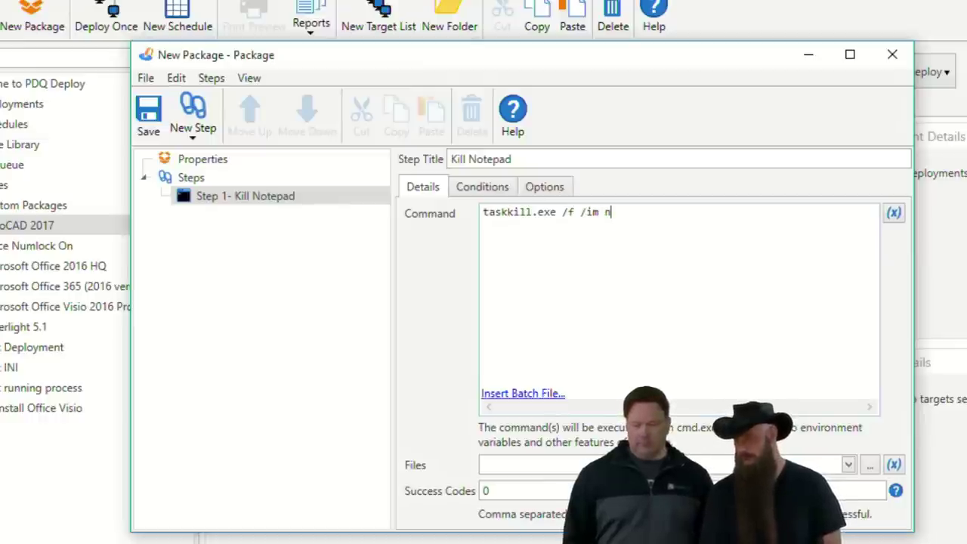
type("otepad.exe")
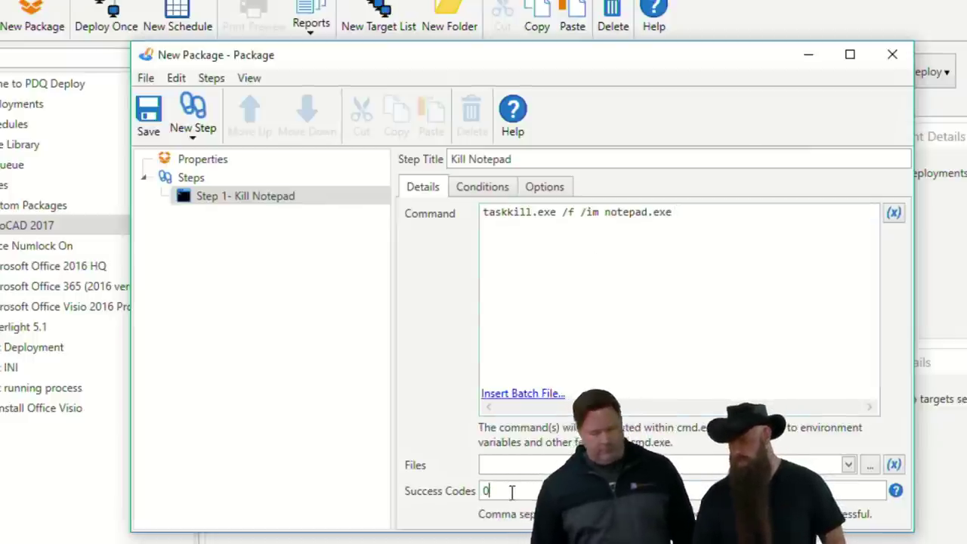
- Set the Kill Notepad step's success codes to 0,128 and close the new package without saving
type(",128")
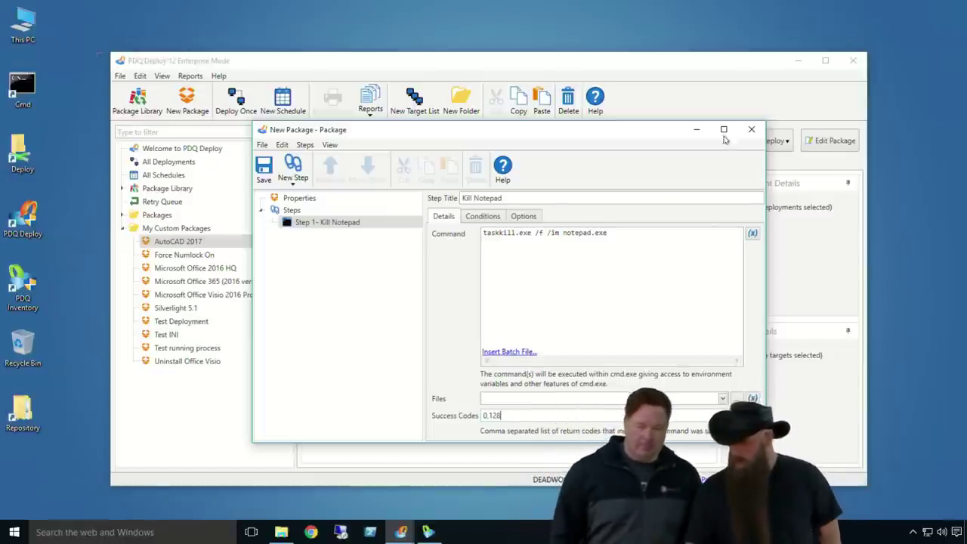
left_click(752, 129)
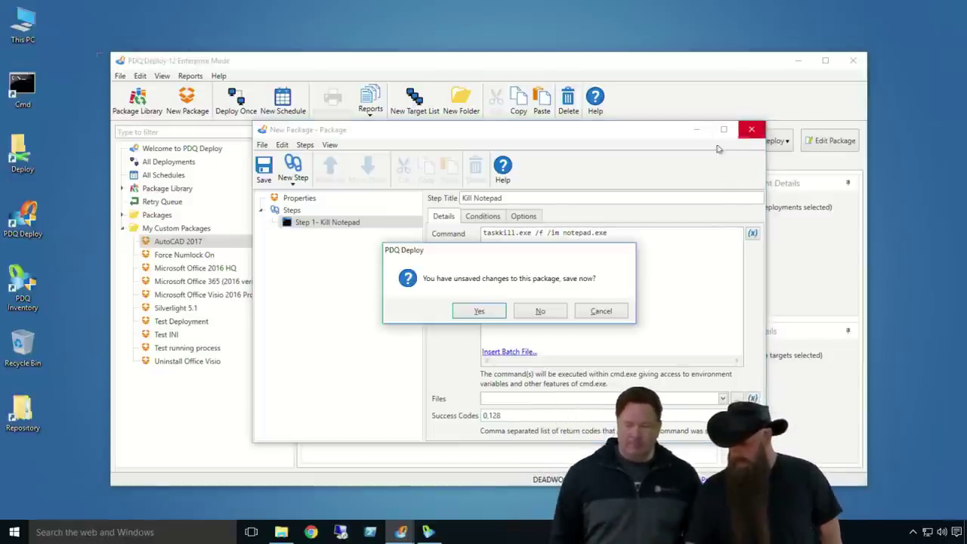
left_click(538, 313)
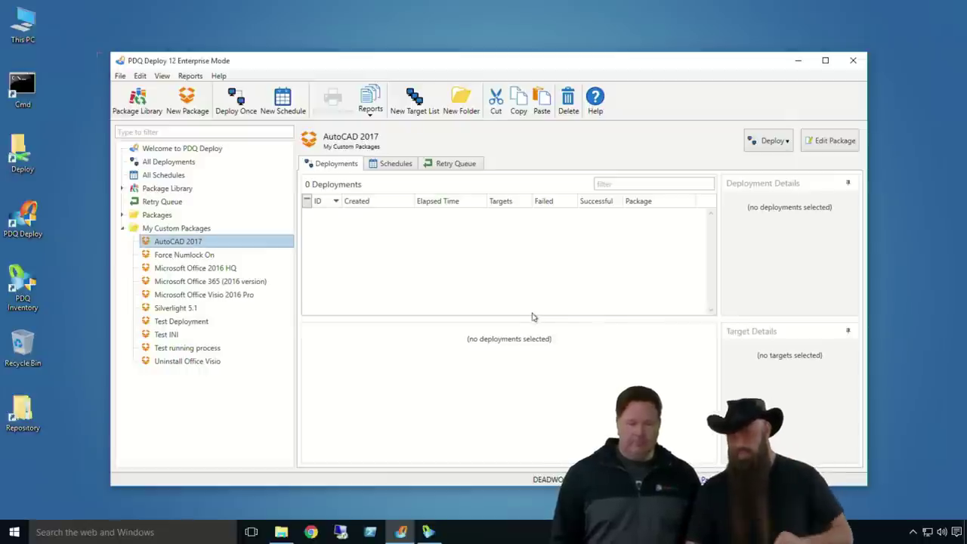
- Open the Test running process package to examine its process-checking steps
left_click(162, 349)
double_click(162, 348)
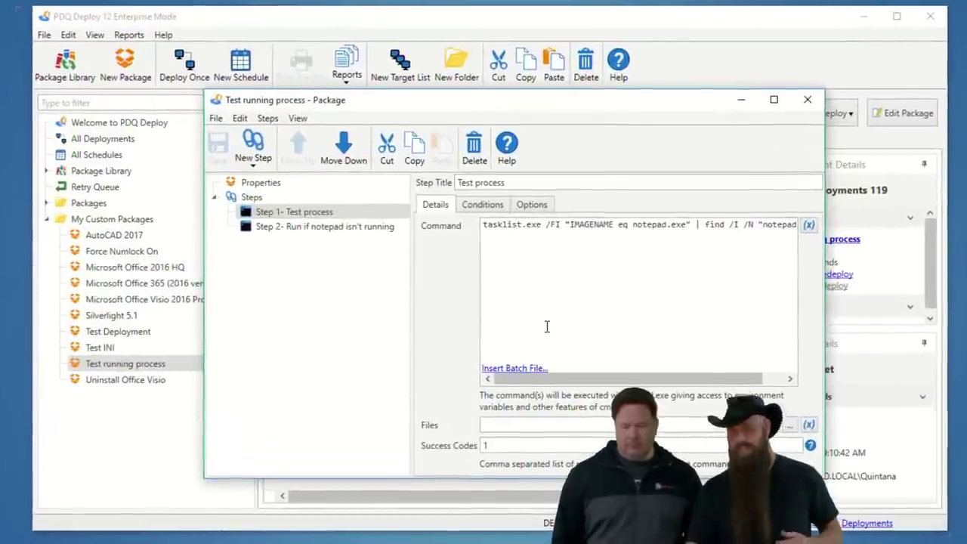
- Examine the Test process step's full tasklist command, success codes and error mode option
left_click(296, 211)
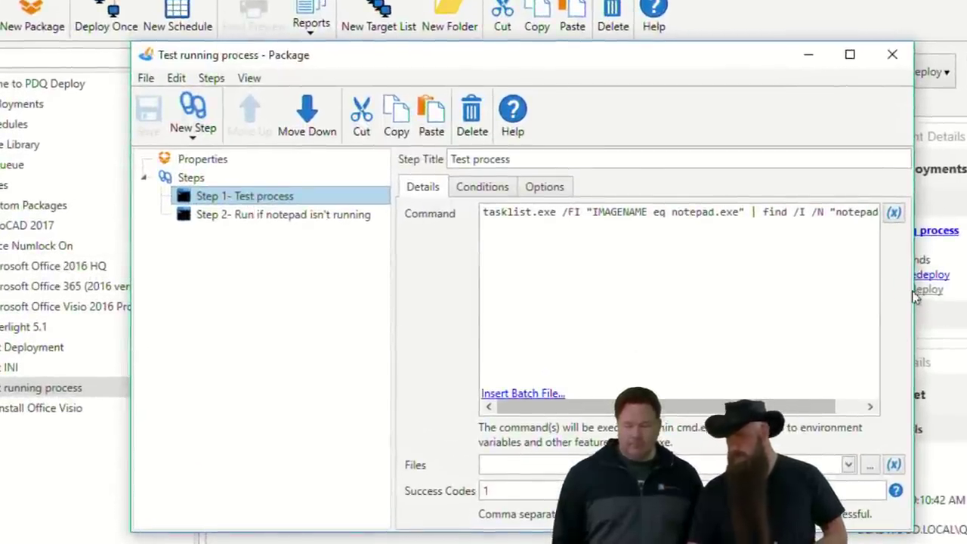
left_click_drag(913, 287, 966, 282)
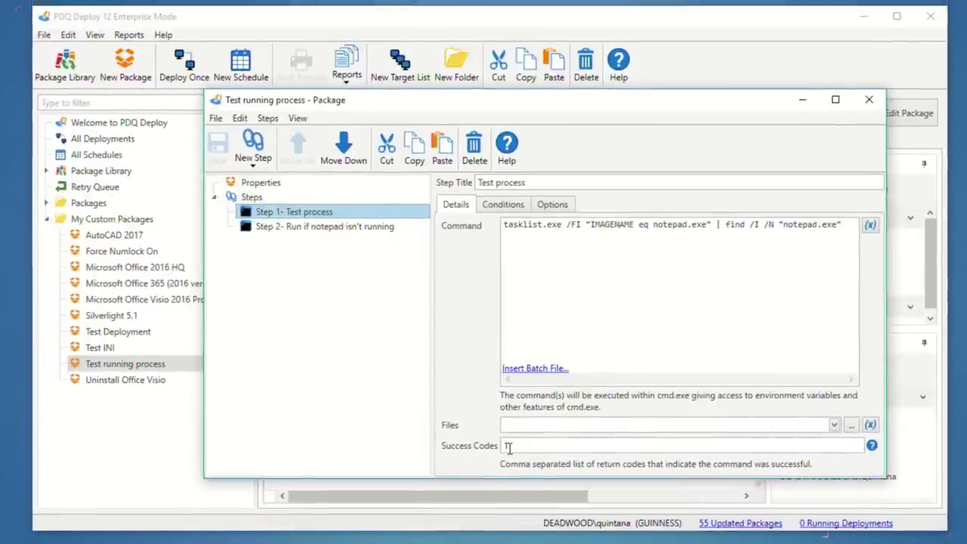
left_click(554, 214)
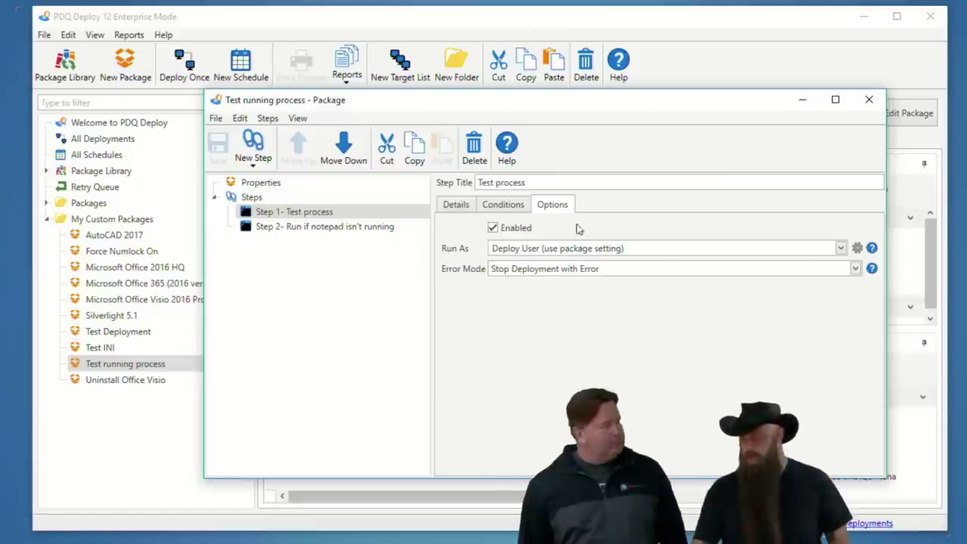
left_click(454, 205)
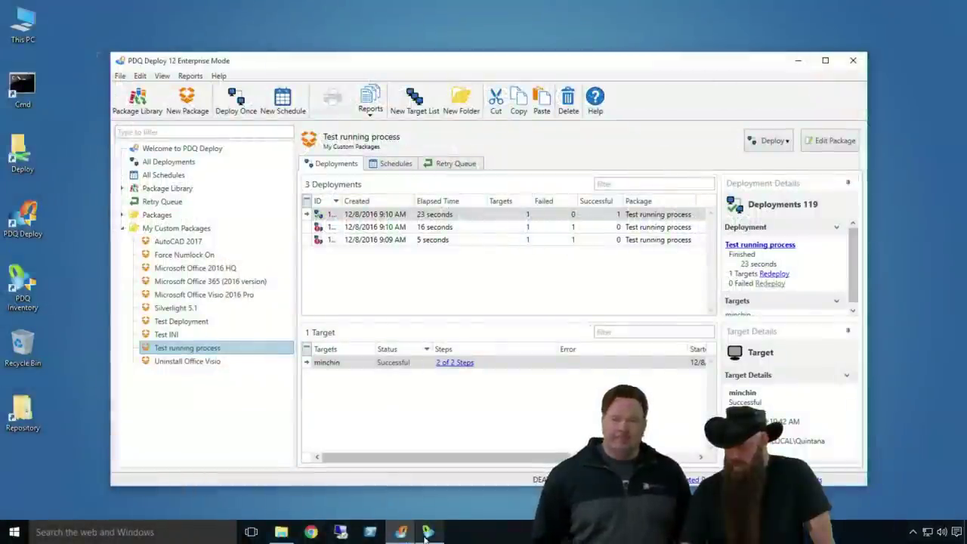
- Switch to PDQ Inventory and open the AutoCAD File scan profile in the preferences, selecting its Files scanner
left_click(427, 532)
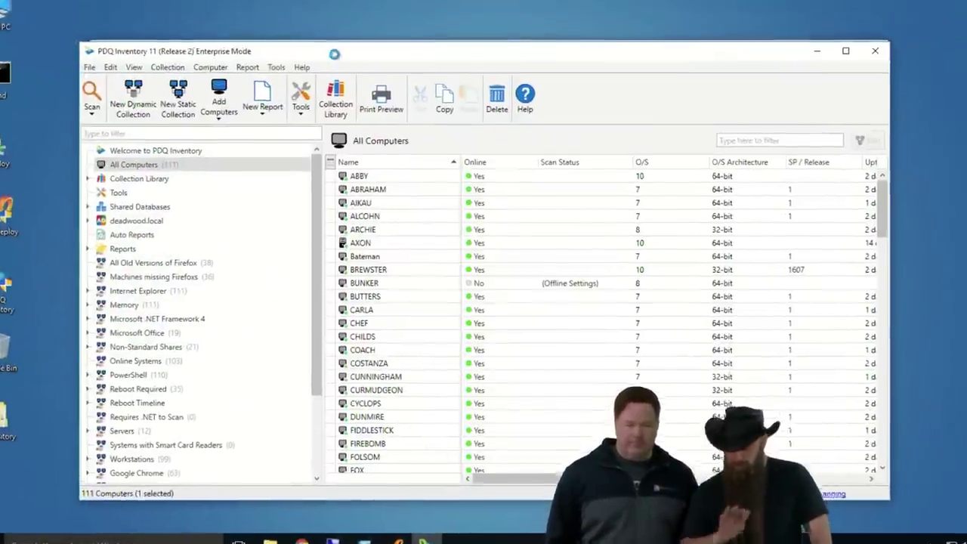
key("ctrl+comma")
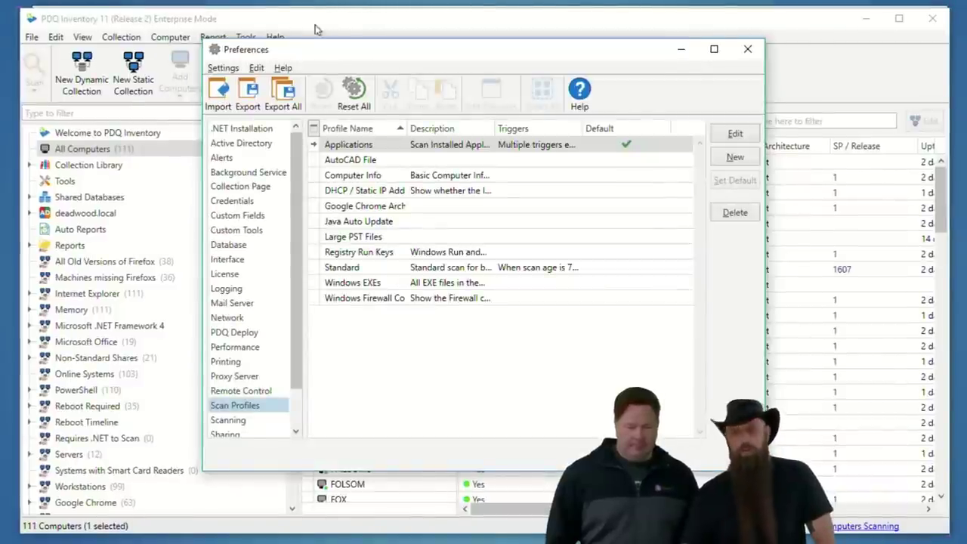
left_click(348, 161)
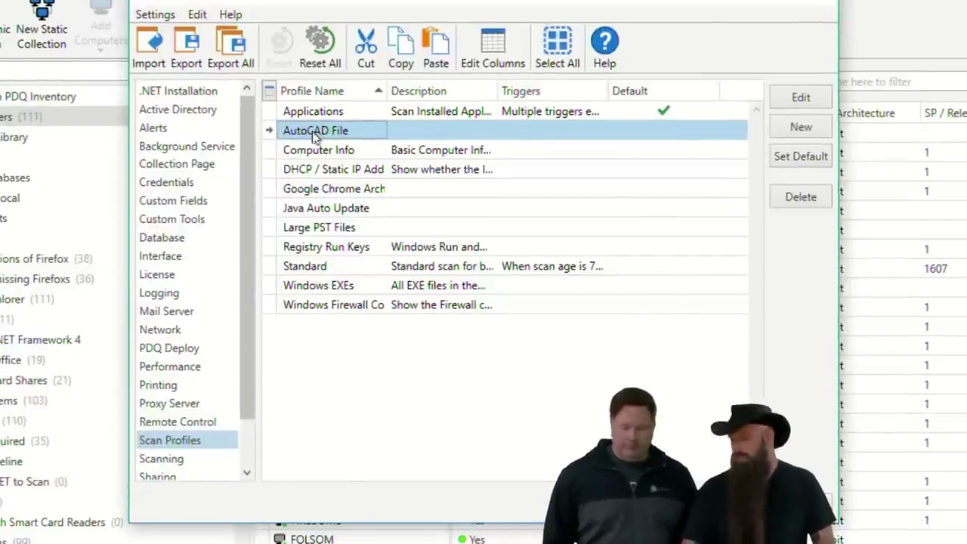
double_click(315, 131)
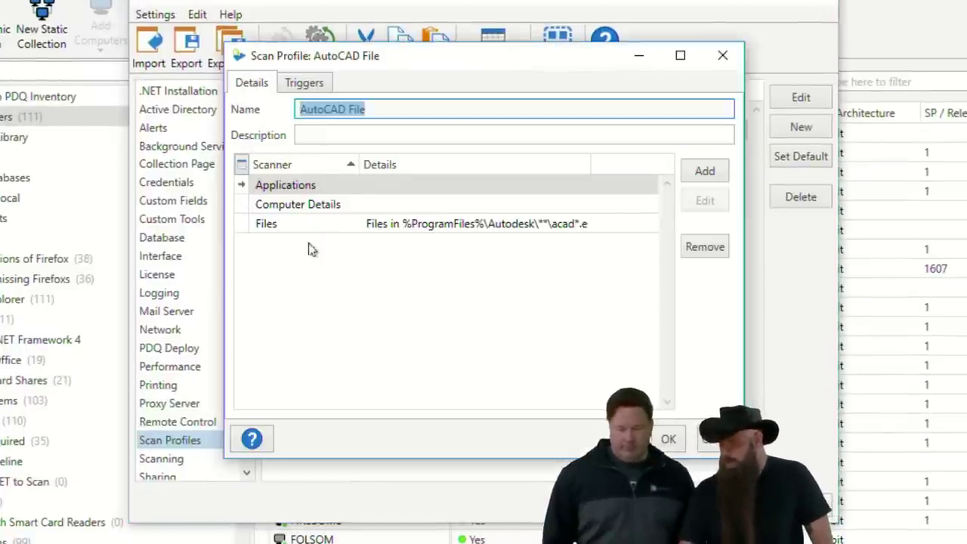
left_click(279, 228)
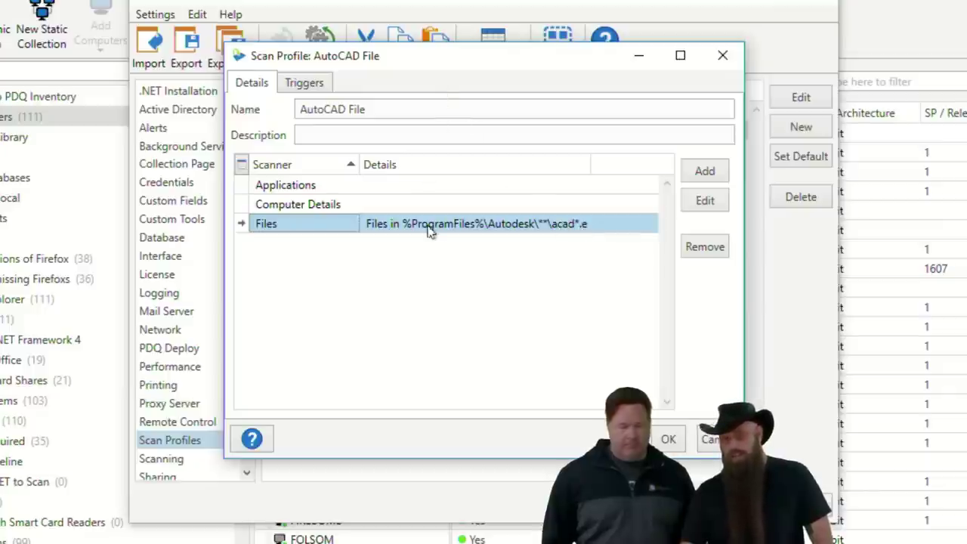
- Review the available scanner types and the Files scanner's include pattern, then close the scan profile and preferences without changes
left_click(716, 174)
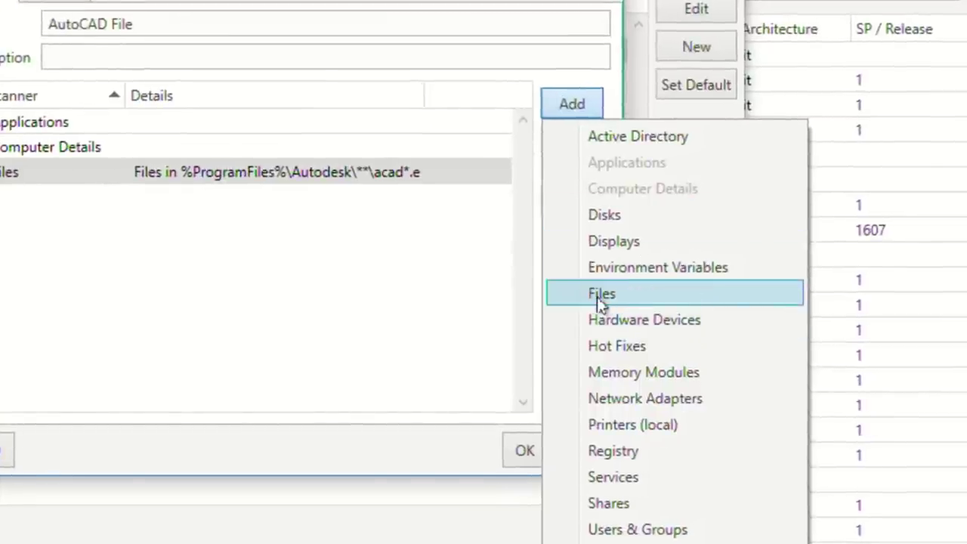
left_click(138, 184)
left_click(151, 182)
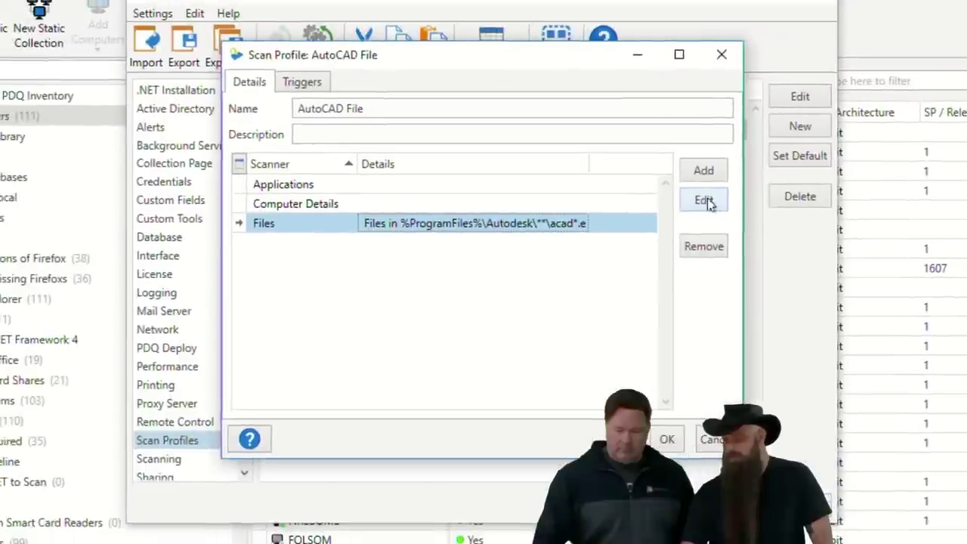
left_click(572, 143)
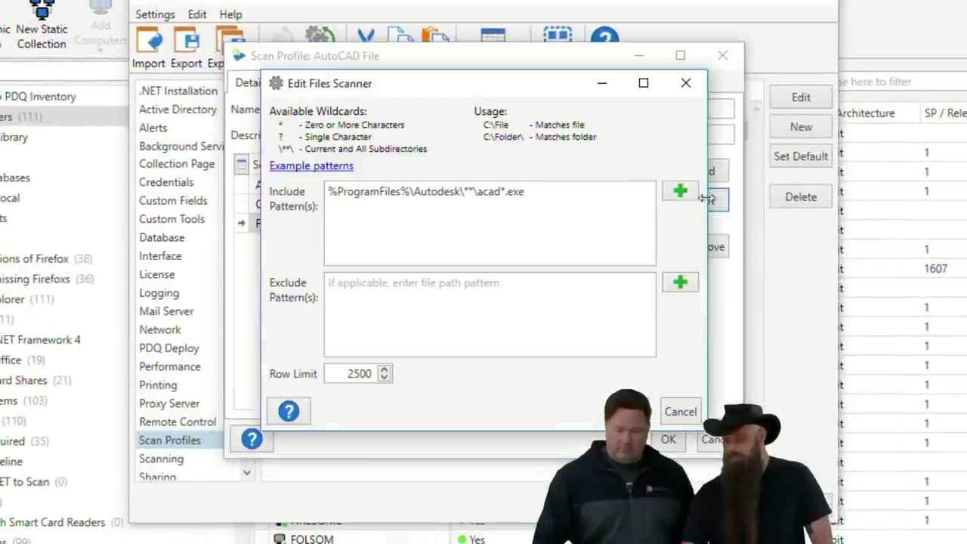
left_click(682, 412)
left_click(715, 442)
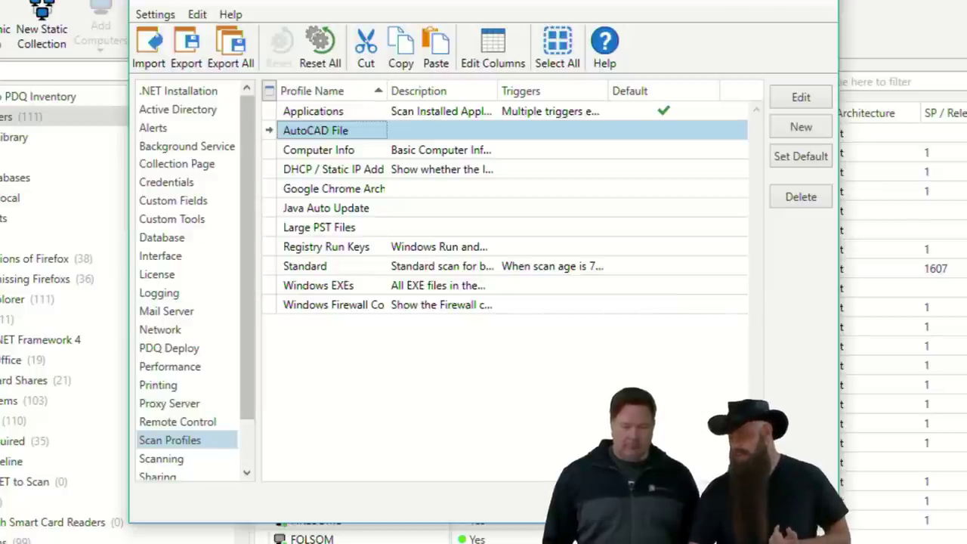
key("Escape")
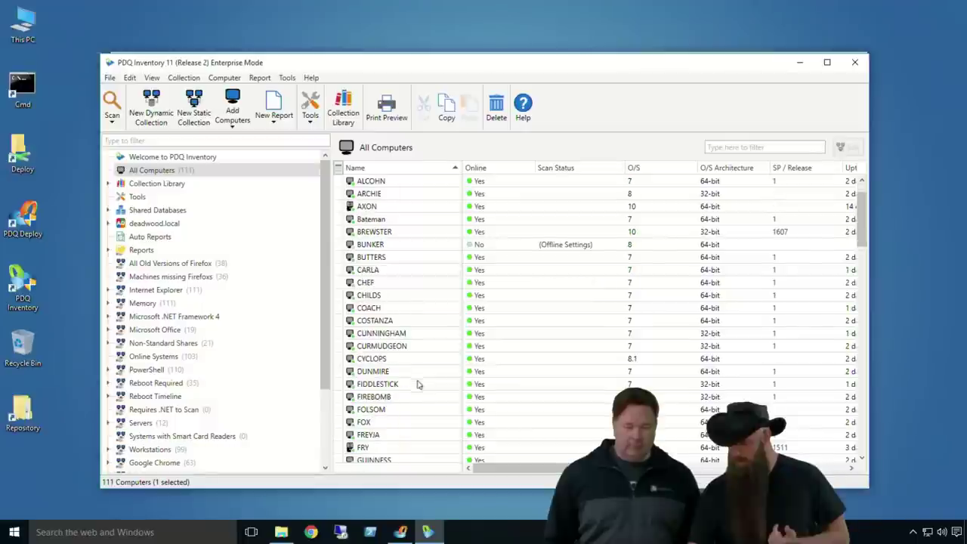
- Open the computer HOMER from All Computers, compare the AutoCAD versions under its Applications and Files, and close its details
scroll(394, 439, "down", 3)
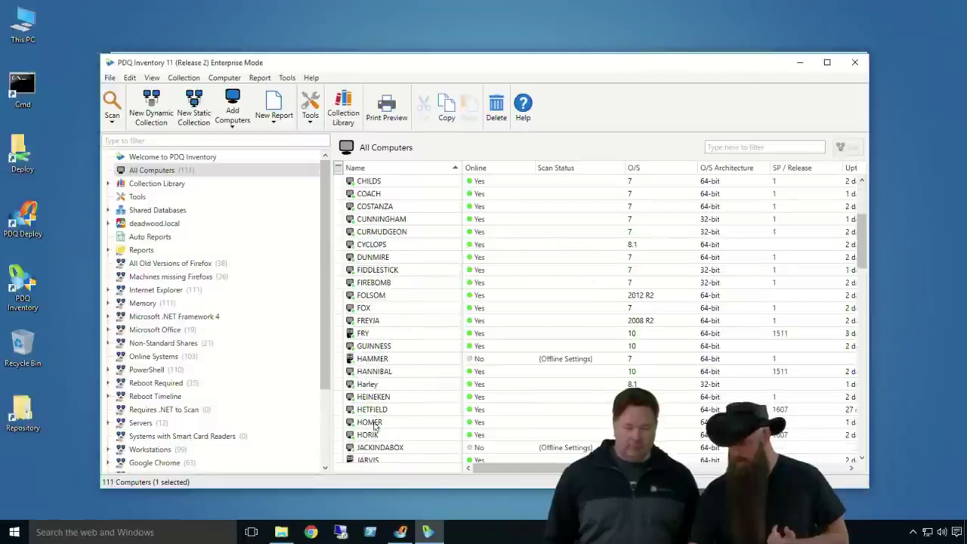
double_click(372, 423)
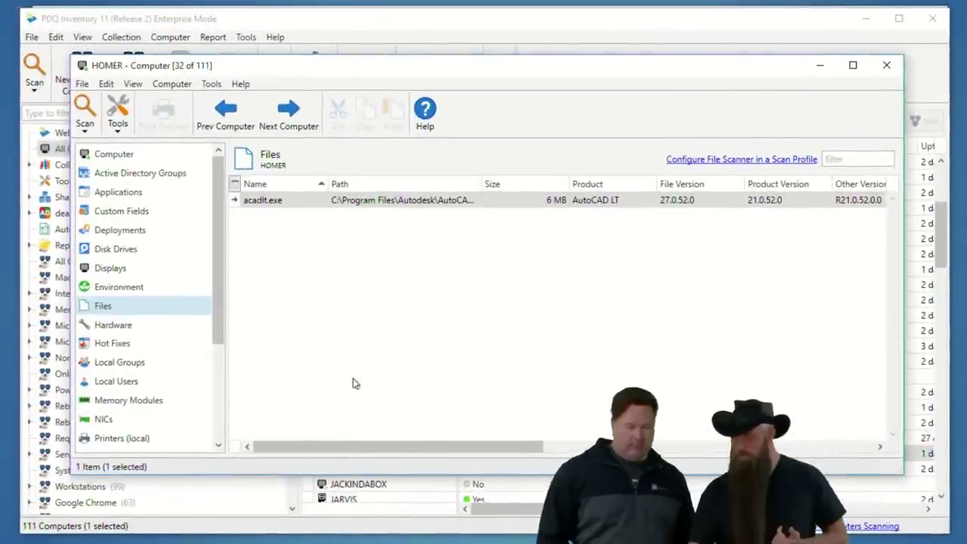
left_click(108, 192)
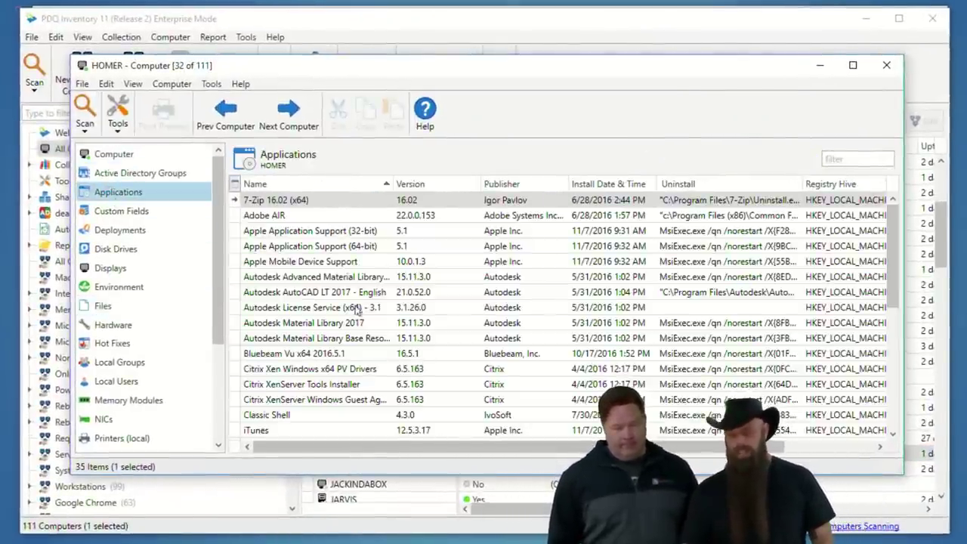
left_click(100, 306)
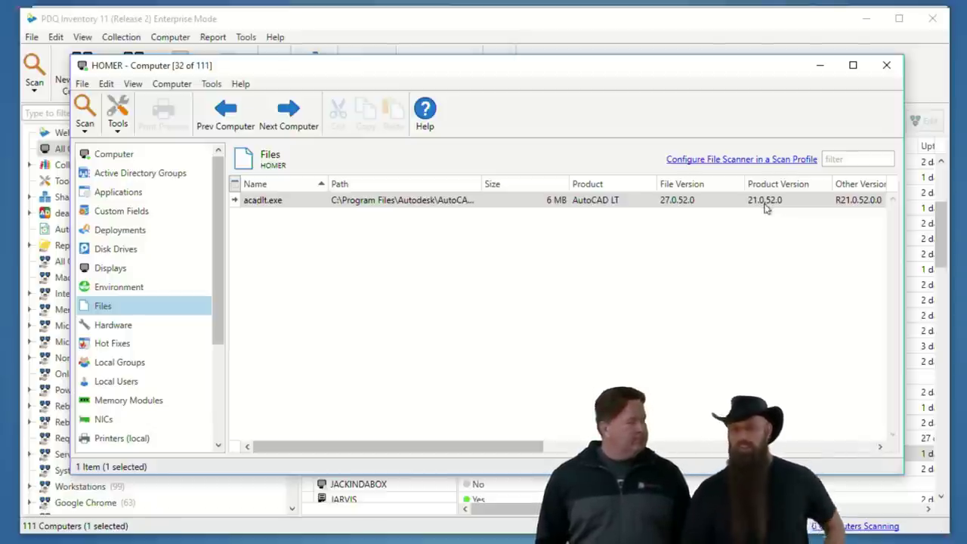
left_click(886, 66)
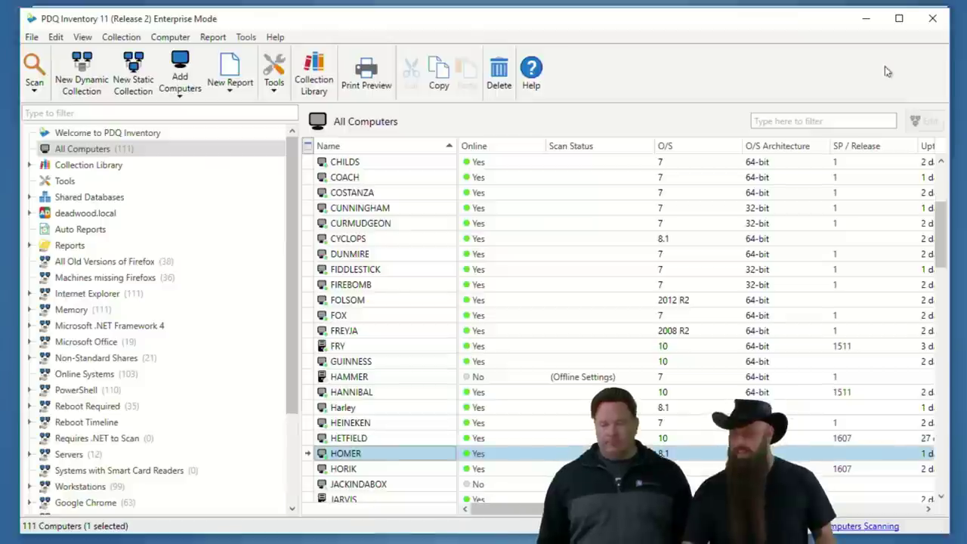
- Create a new basic report and name it AutoCAD
left_click(205, 38)
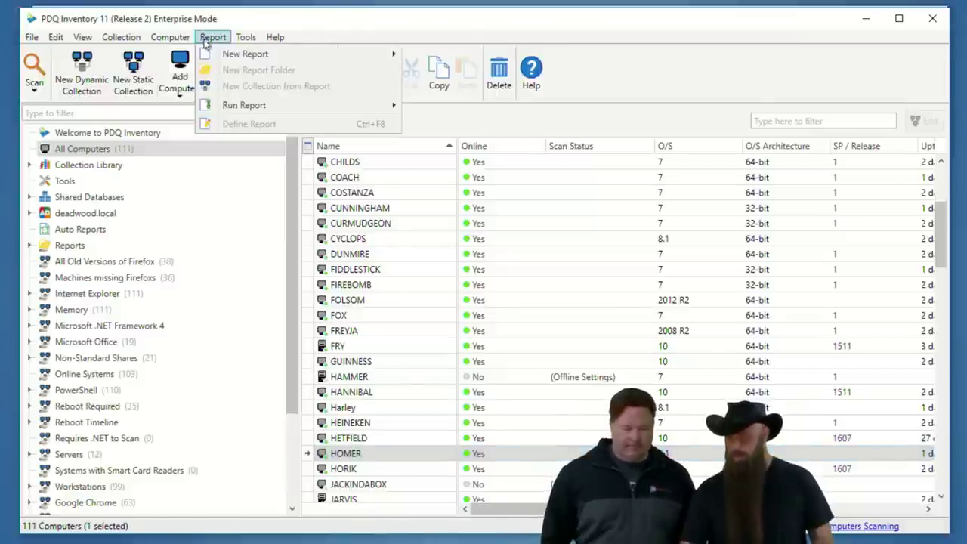
mouse_move(249, 53)
left_click(442, 53)
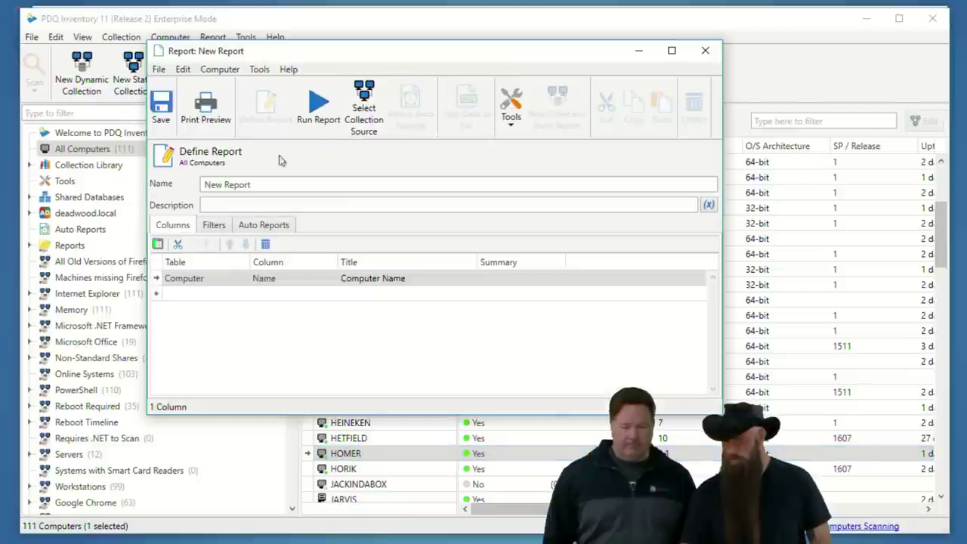
key("Tab")
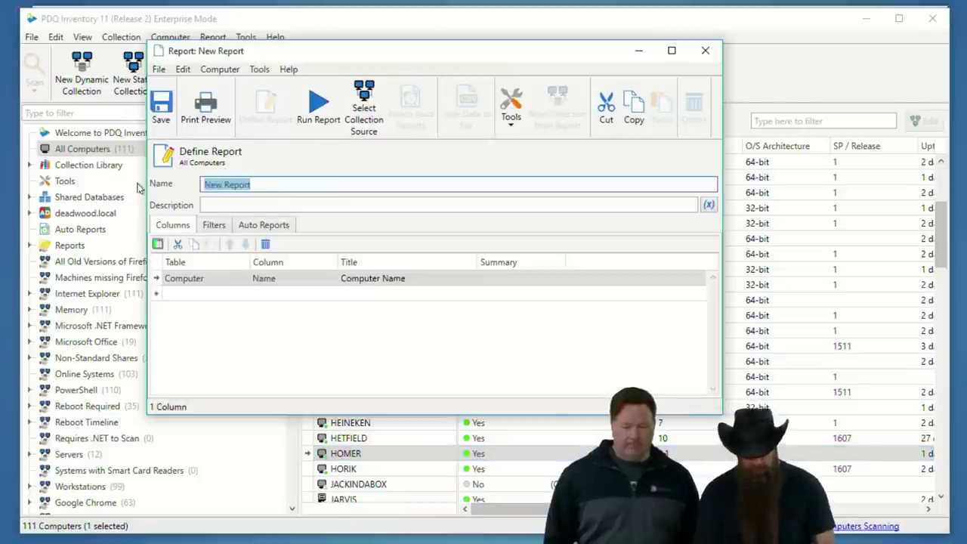
type("AutoCA")
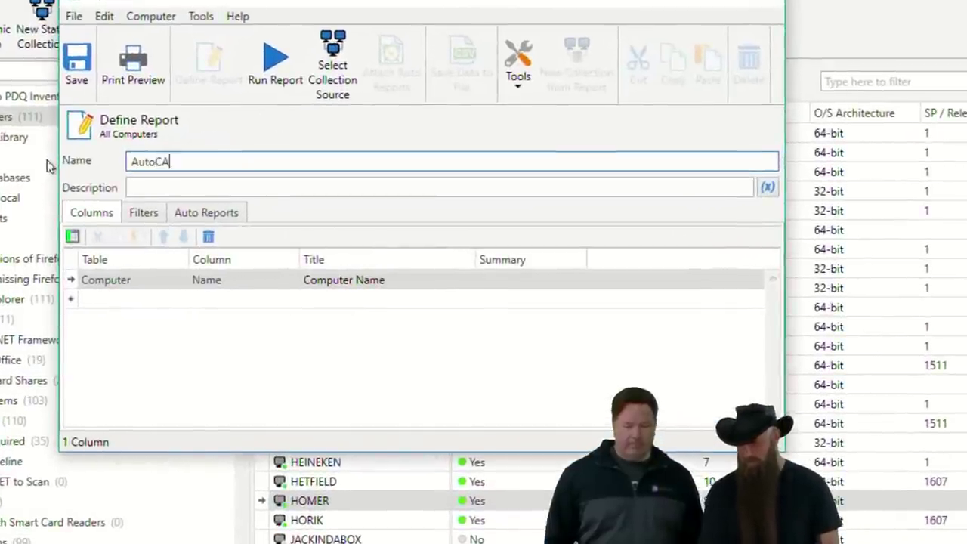
type("D")
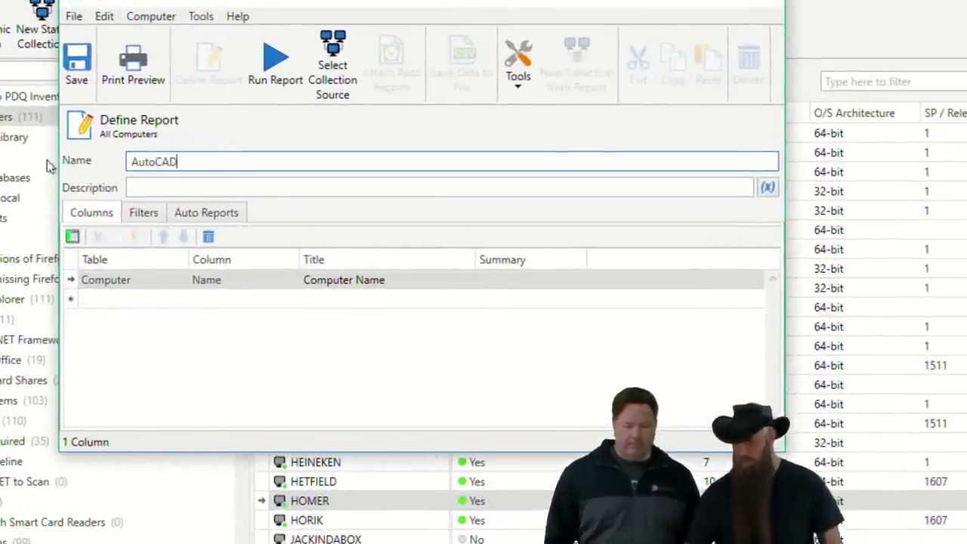
- Add two columns to the AutoCAD report from the File table: Name and Path
left_click(72, 238)
left_click(180, 299)
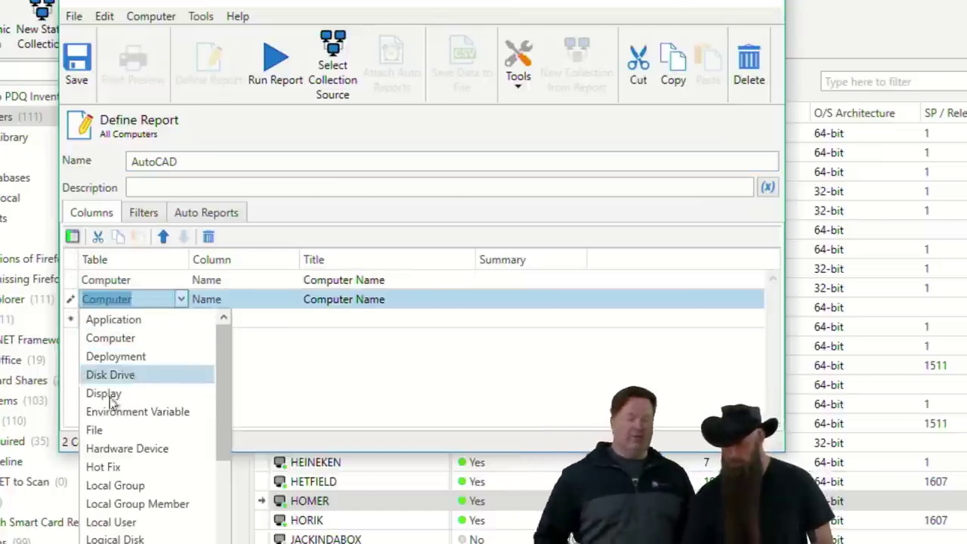
left_click(96, 430)
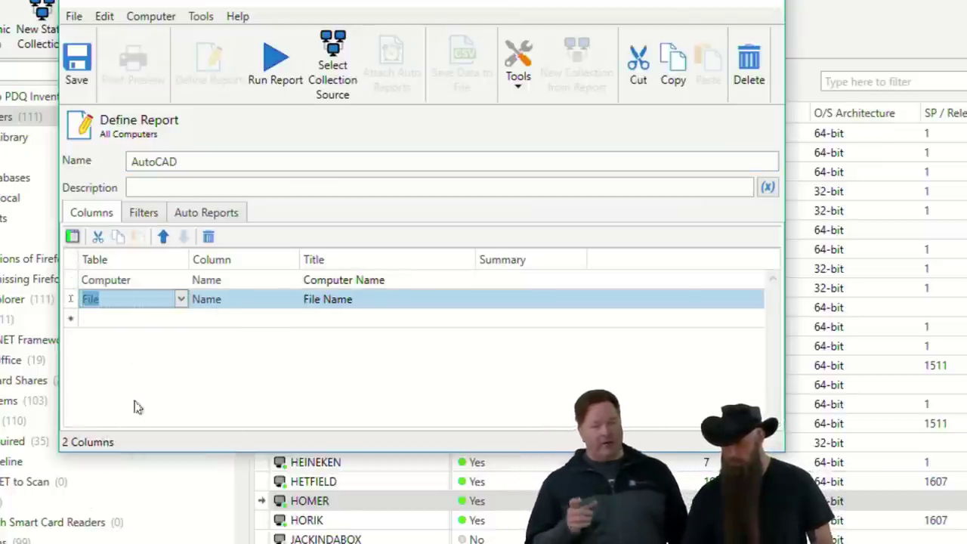
left_click(72, 237)
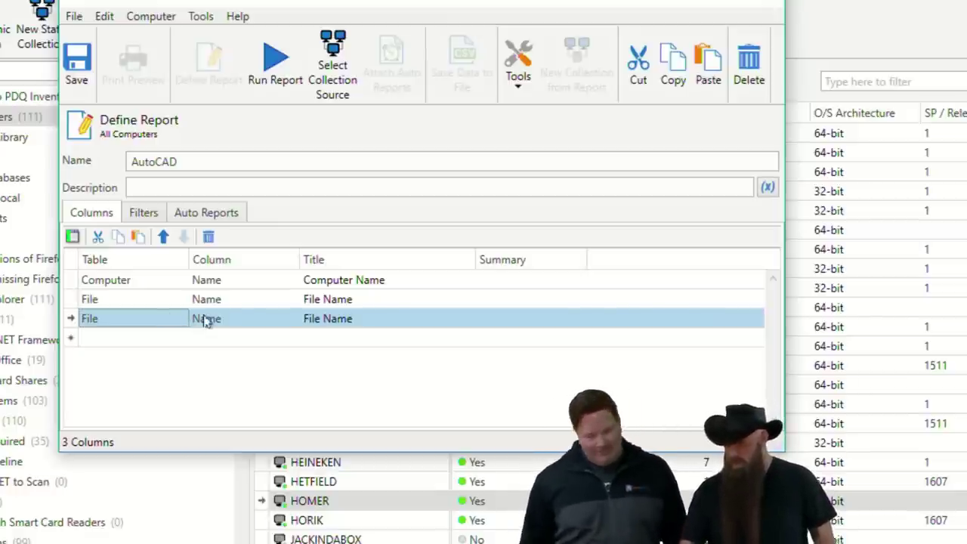
left_click(288, 321)
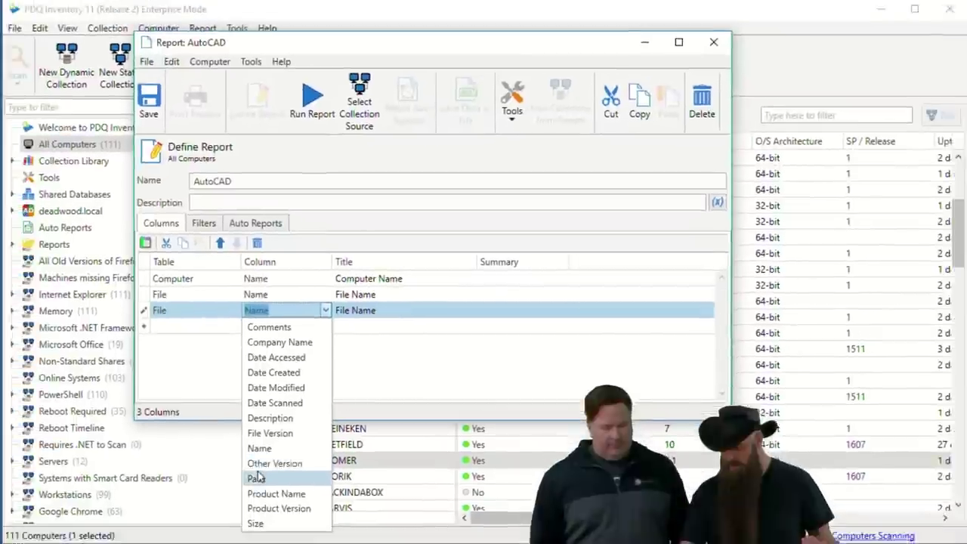
left_click(208, 522)
- Add a File table column showing Product Version to the AutoCAD report
left_click(73, 236)
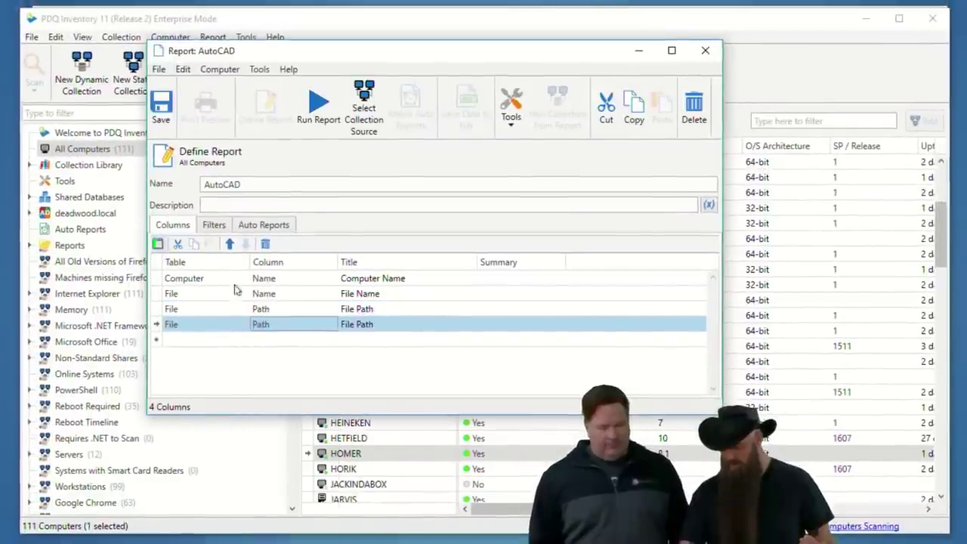
left_click(315, 325)
left_click(333, 324)
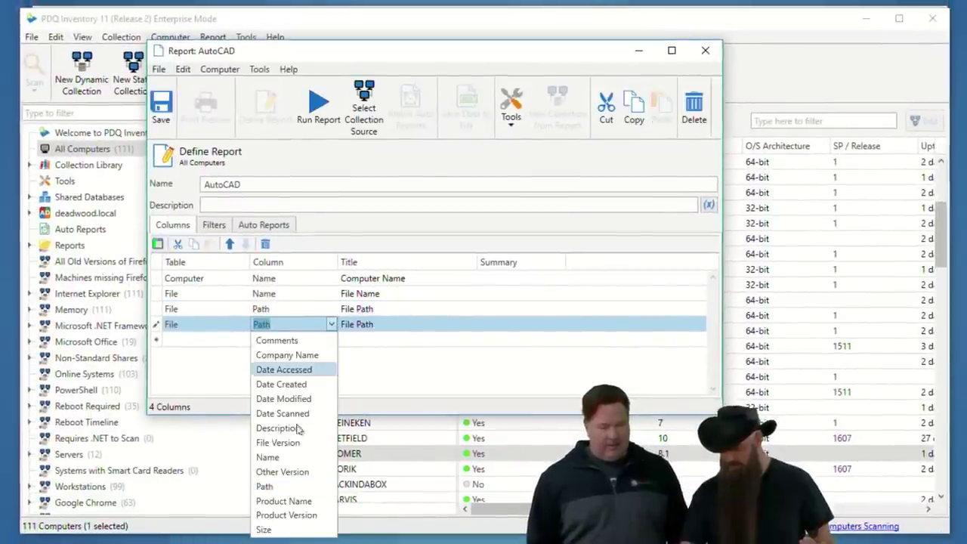
left_click(285, 515)
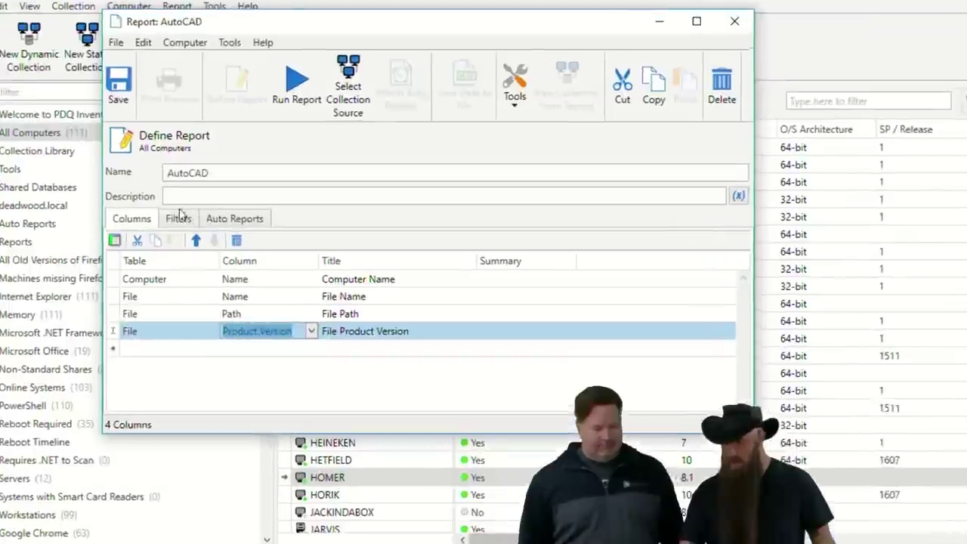
- Add a filter to the AutoCAD report where the File table's Name Starts With acad
left_click(214, 224)
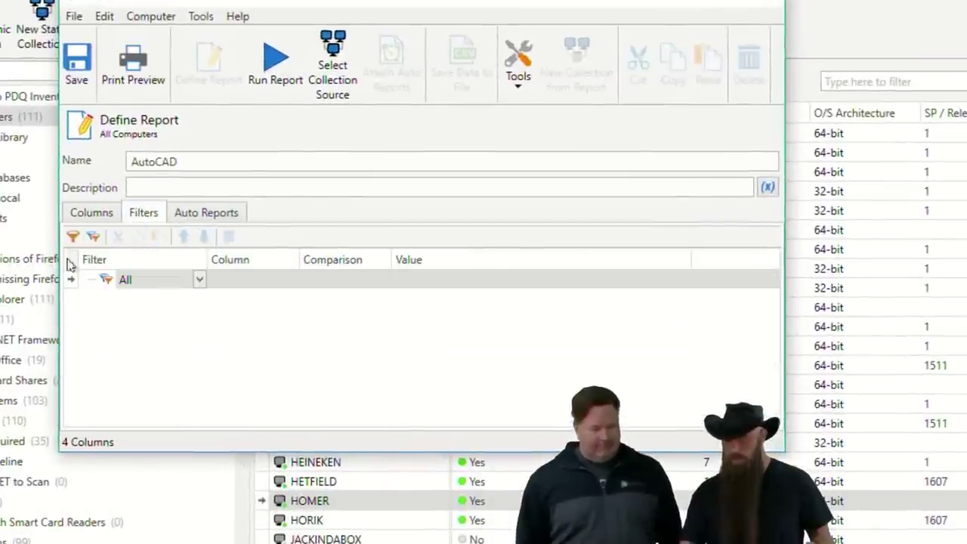
left_click(68, 236)
left_click(218, 298)
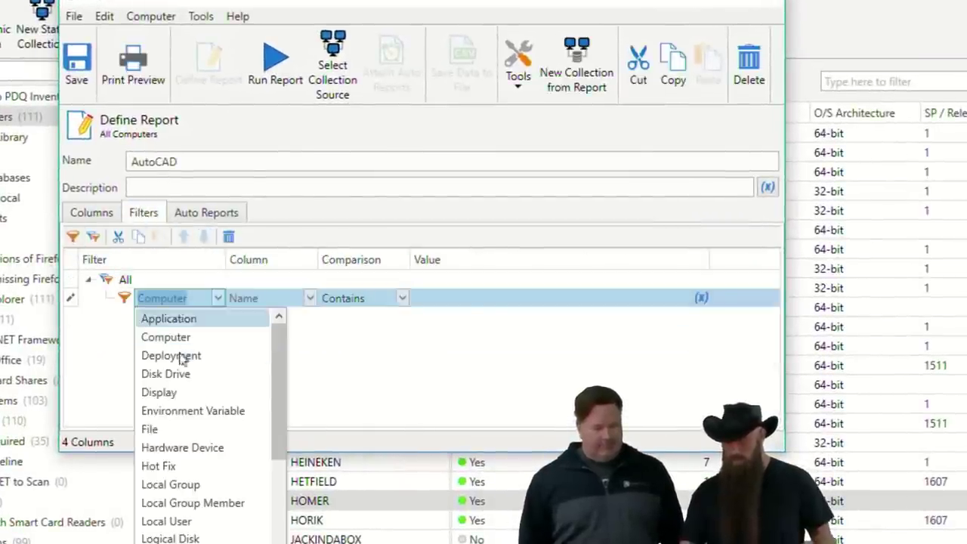
left_click(160, 432)
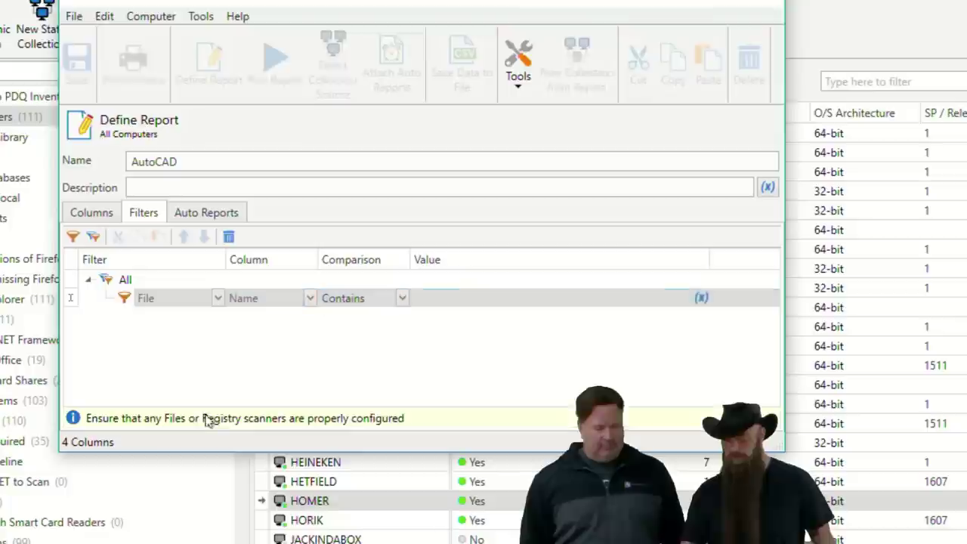
left_click(405, 301)
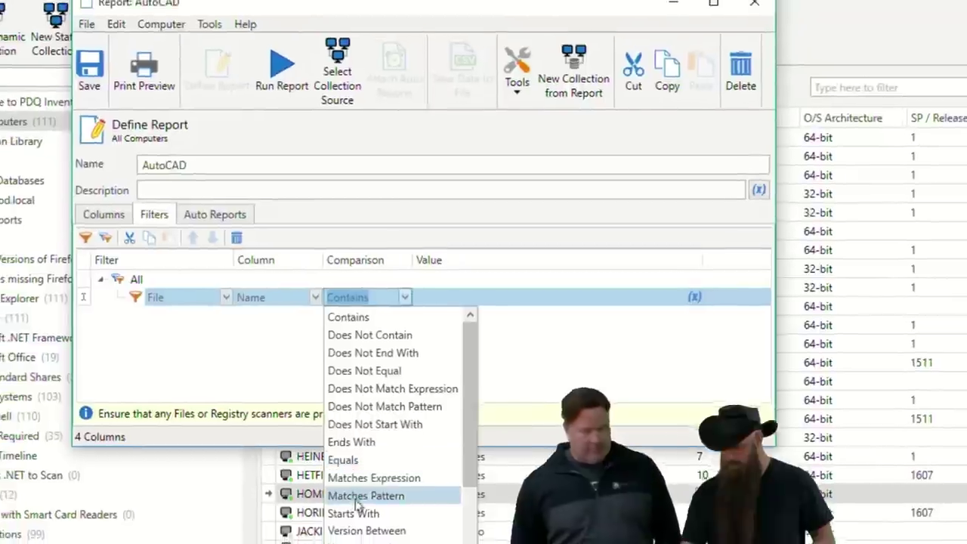
left_click(349, 521)
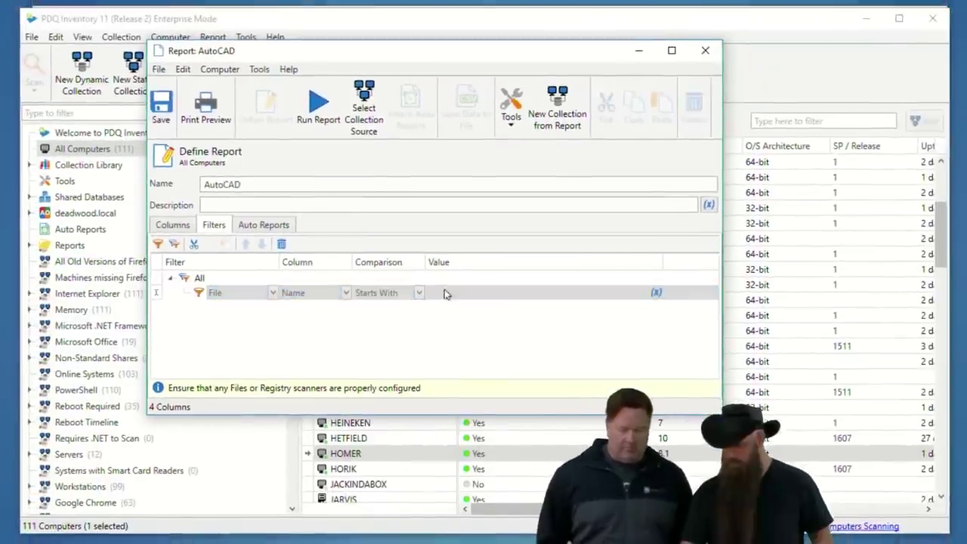
left_click(443, 293)
type("a")
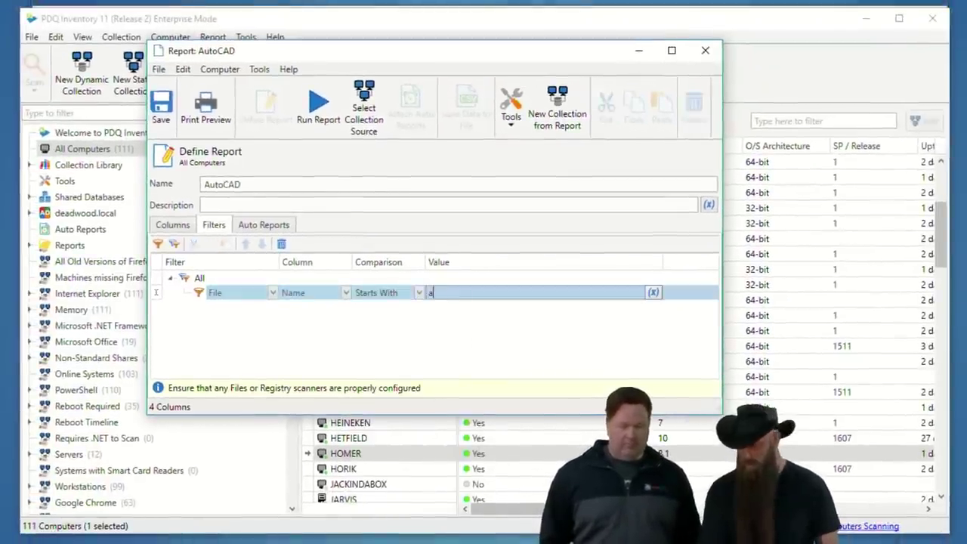
type("cad")
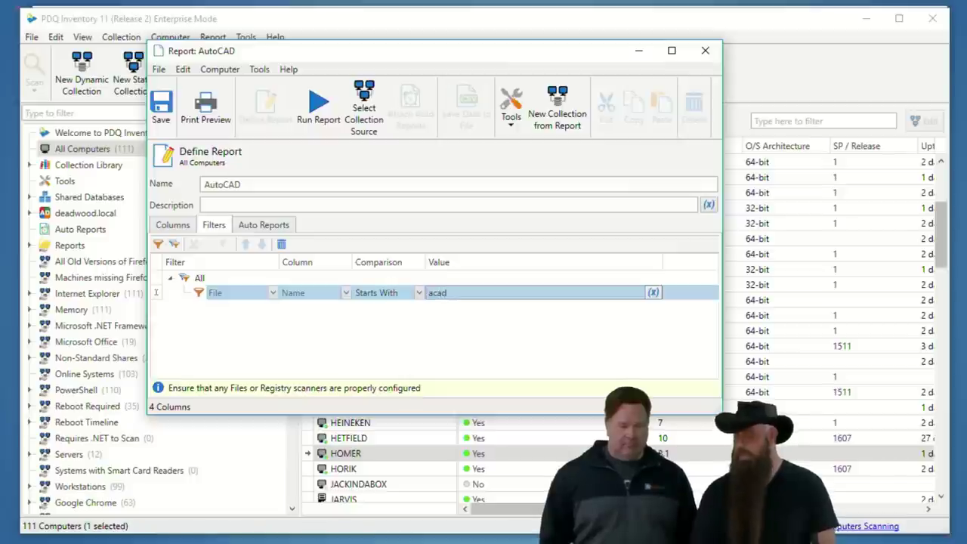
- Change the file name filter to Matches Pattern with the value acad*.exe, and save and run the report
left_click(419, 295)
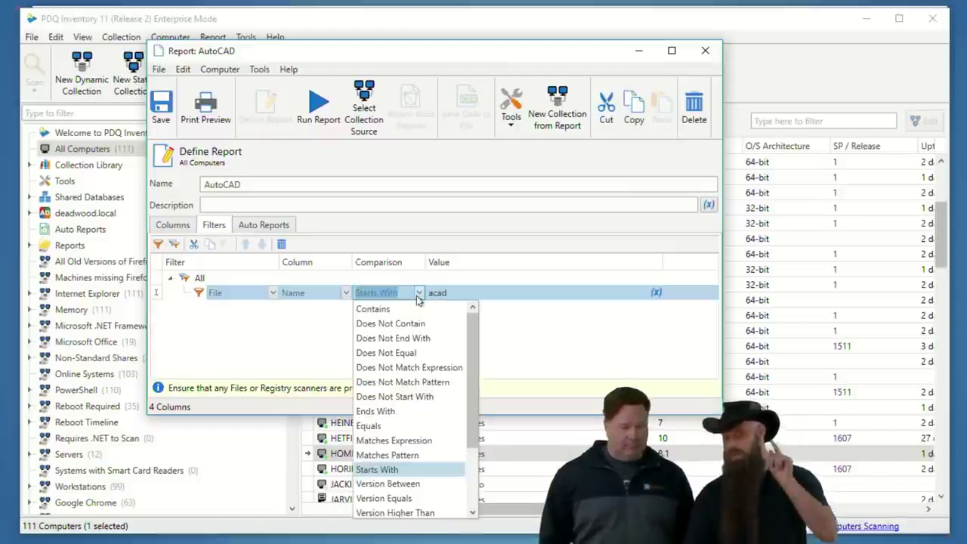
left_click(405, 455)
left_click(469, 293)
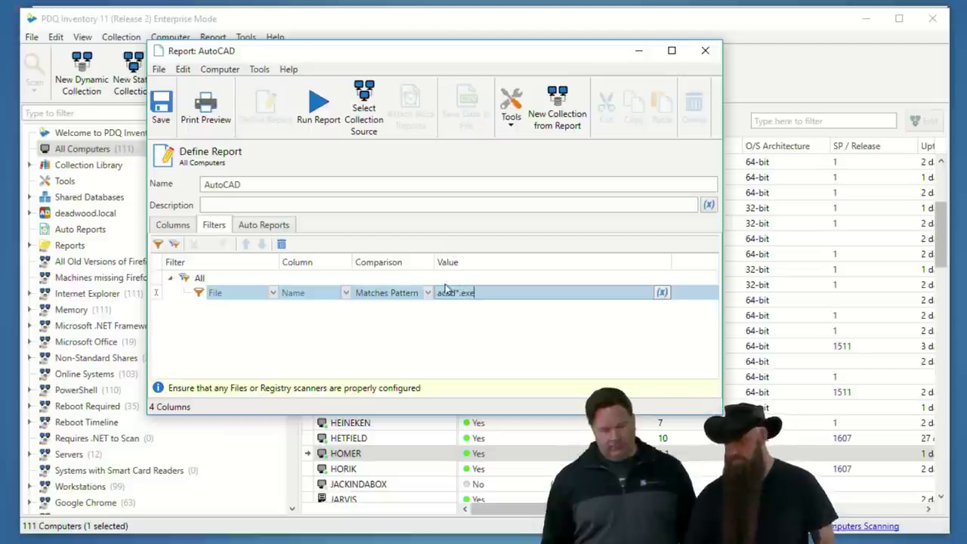
type("*.exe")
left_click(161, 106)
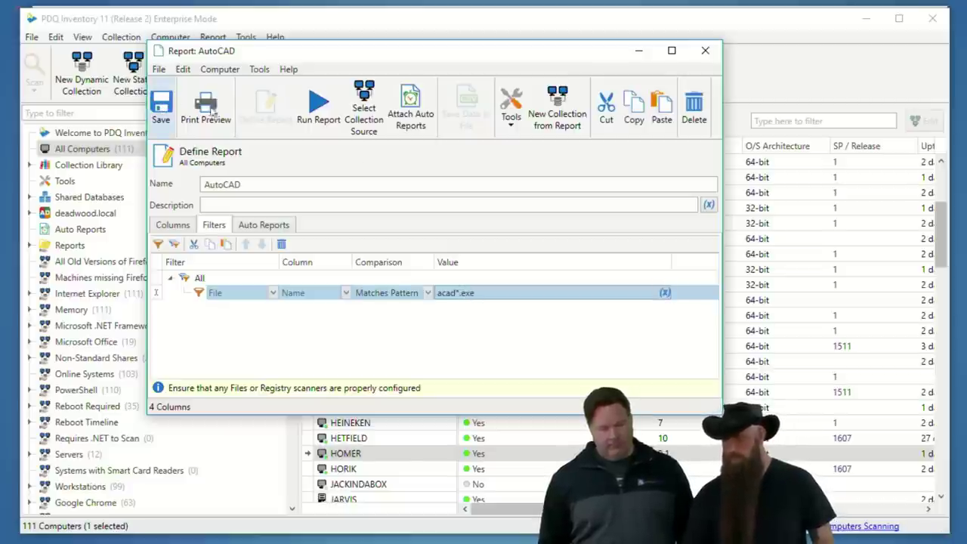
left_click(313, 106)
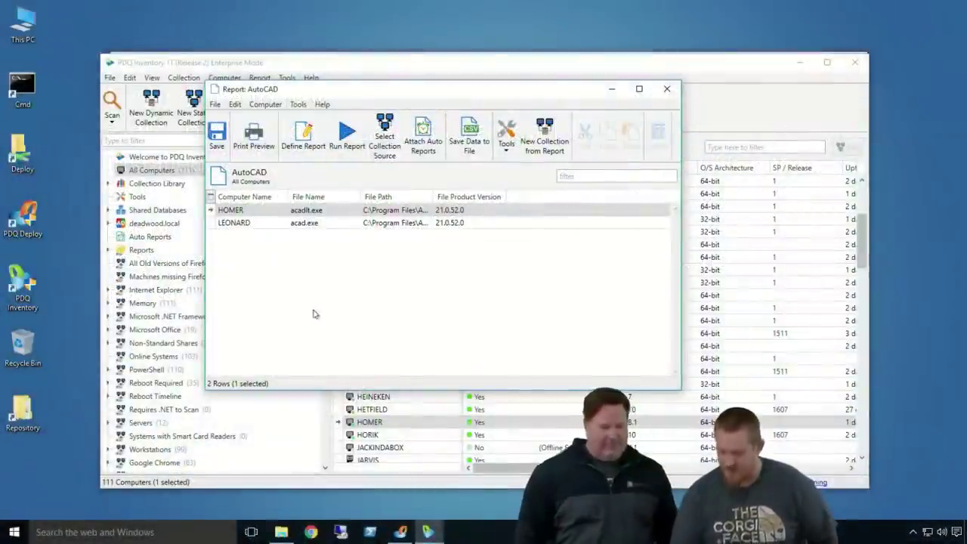
- Switch to PDQ Deploy and clear the package selection in the tree
left_click(405, 534)
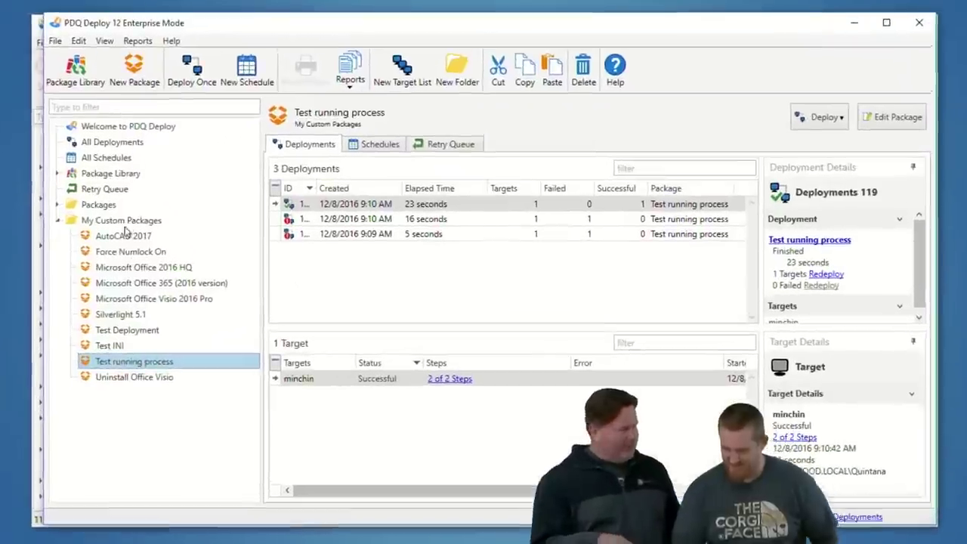
left_click(123, 468)
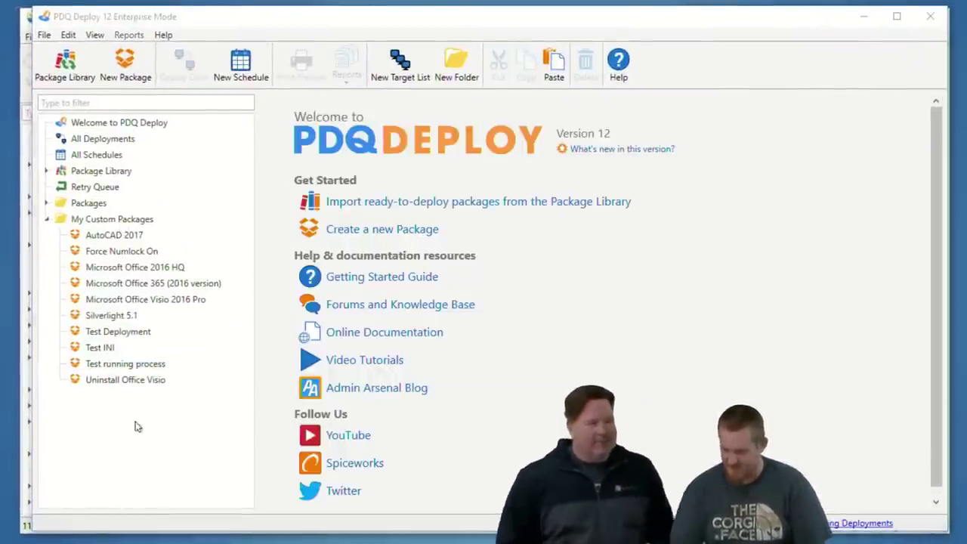
key("ctrl+i")
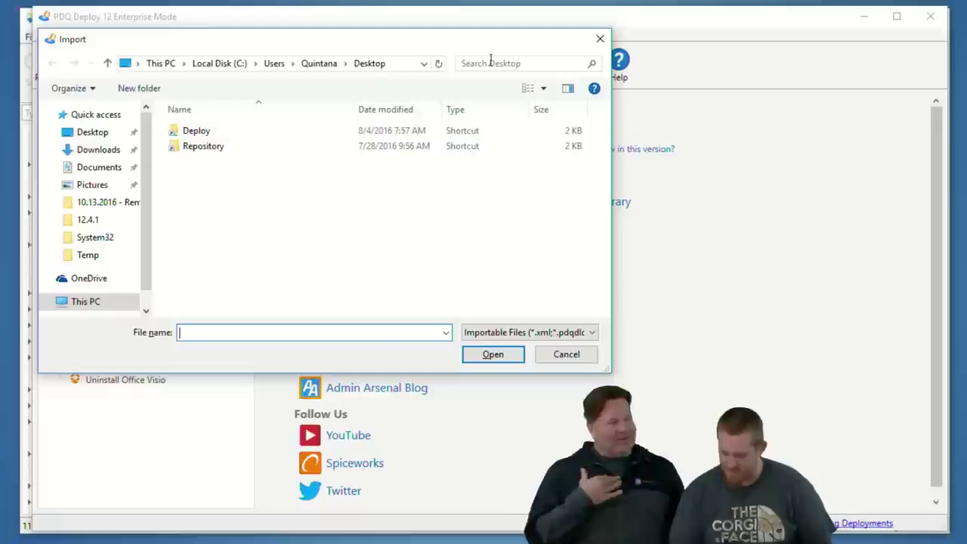
left_click(397, 64)
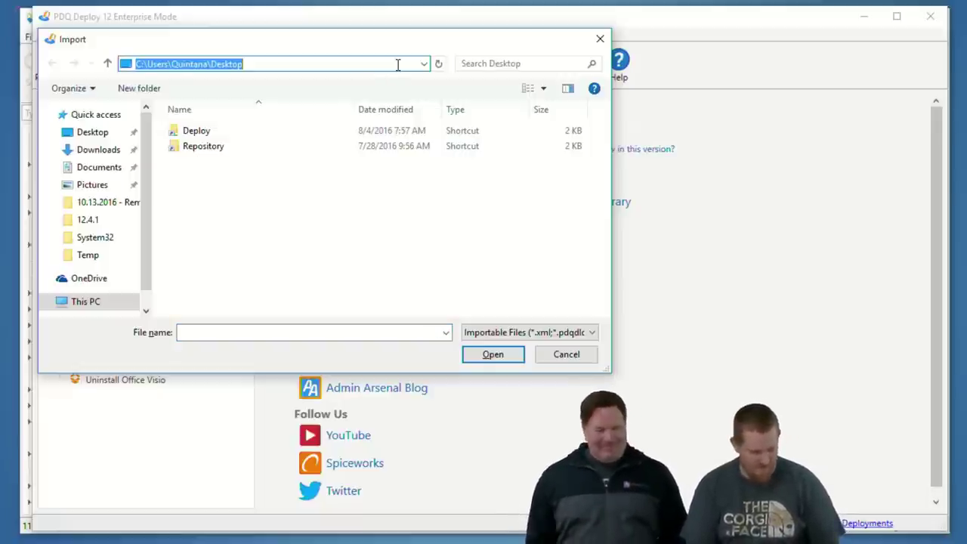
key("Escape")
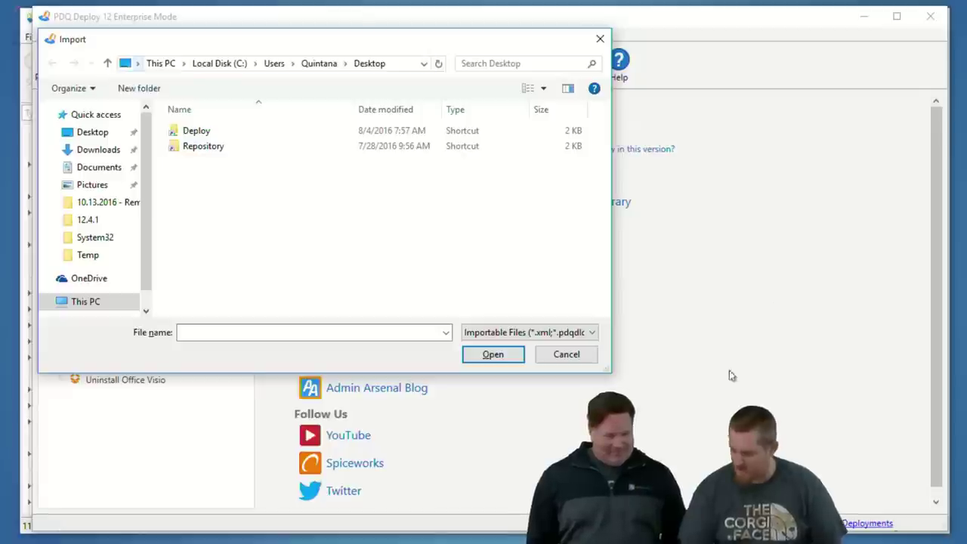
left_click(577, 356)
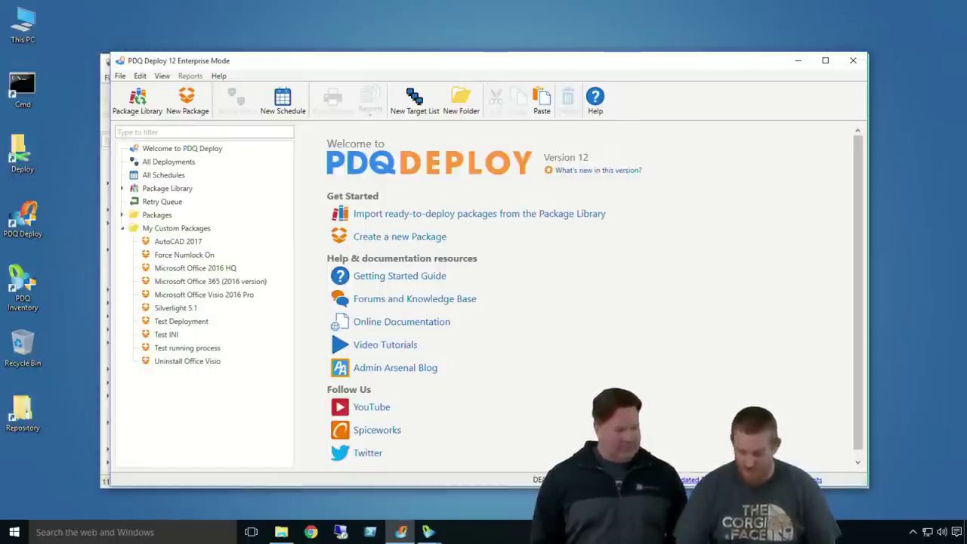
- Import the example packages from PDQ and A - Examples.xml on the desktop and slightly widen the package tree
left_click(67, 462)
left_click(180, 408)
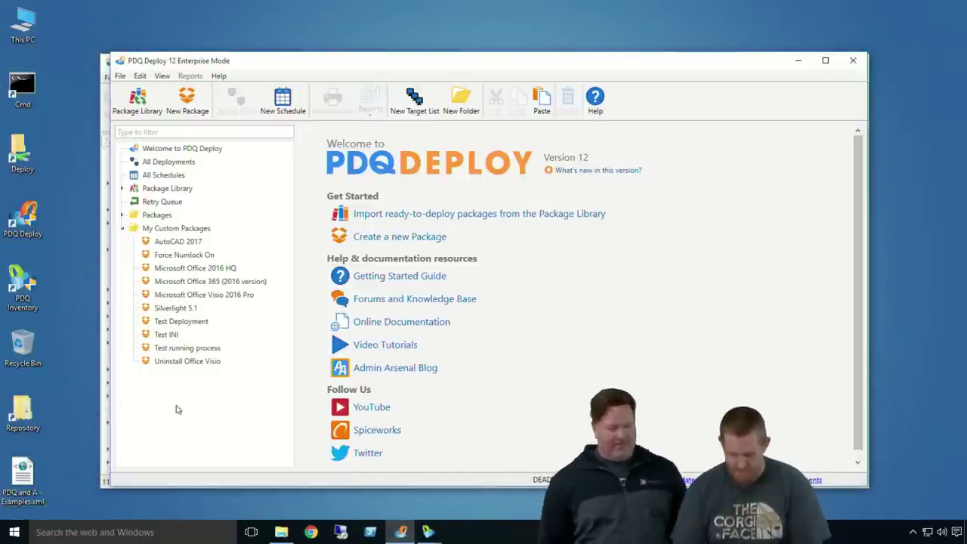
key("ctrl+i")
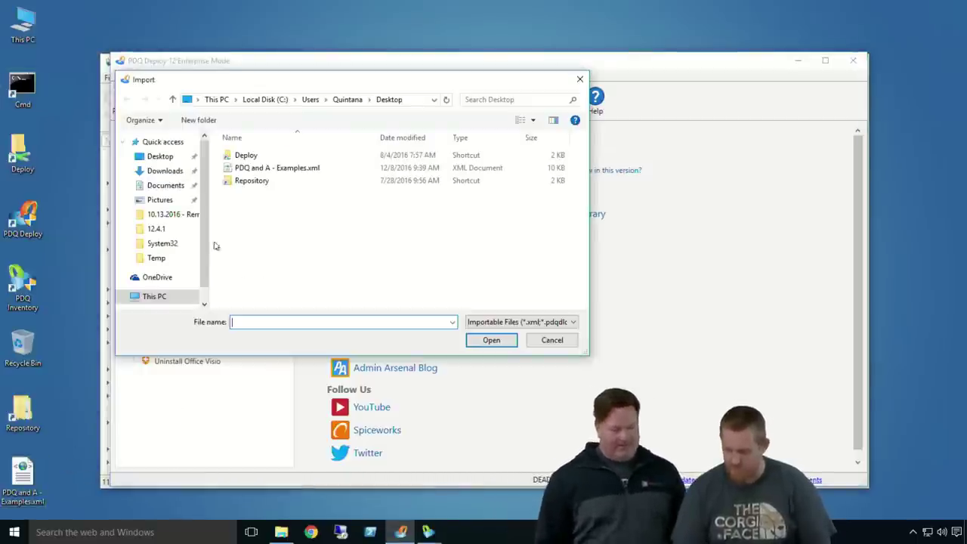
double_click(304, 167)
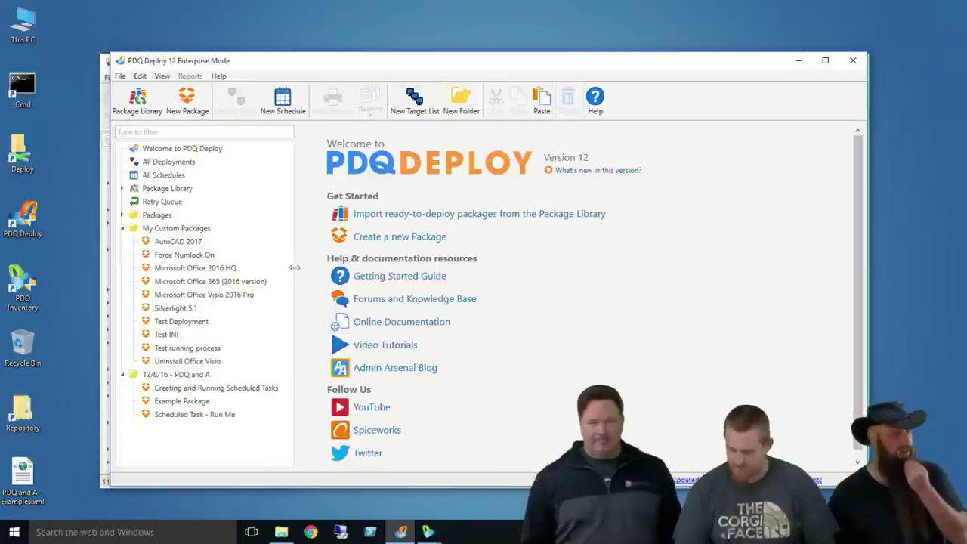
left_click_drag(285, 279, 288, 278)
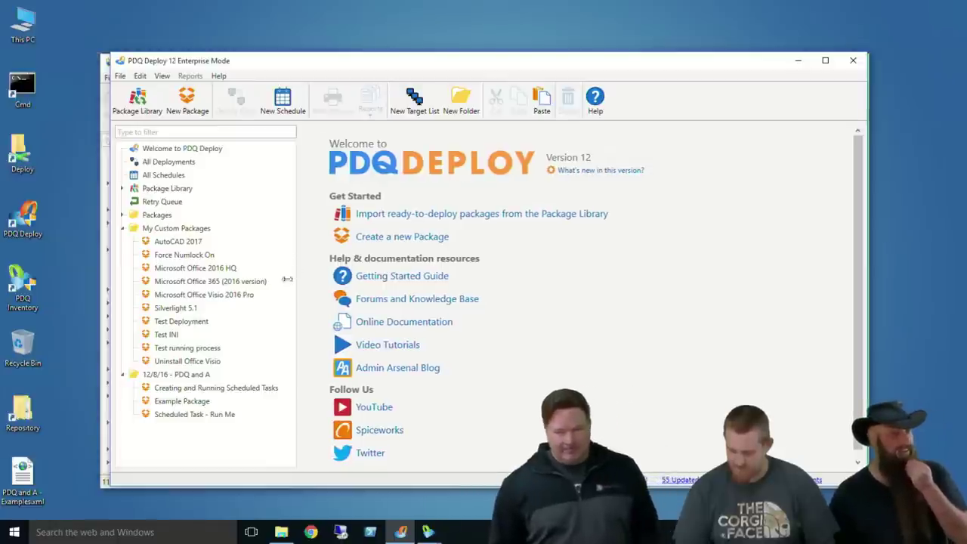
- Open the Creating and Running Scheduled Tasks package and examine the /RU and /RP account options in step 1's SCHTASKS command
left_click(189, 389)
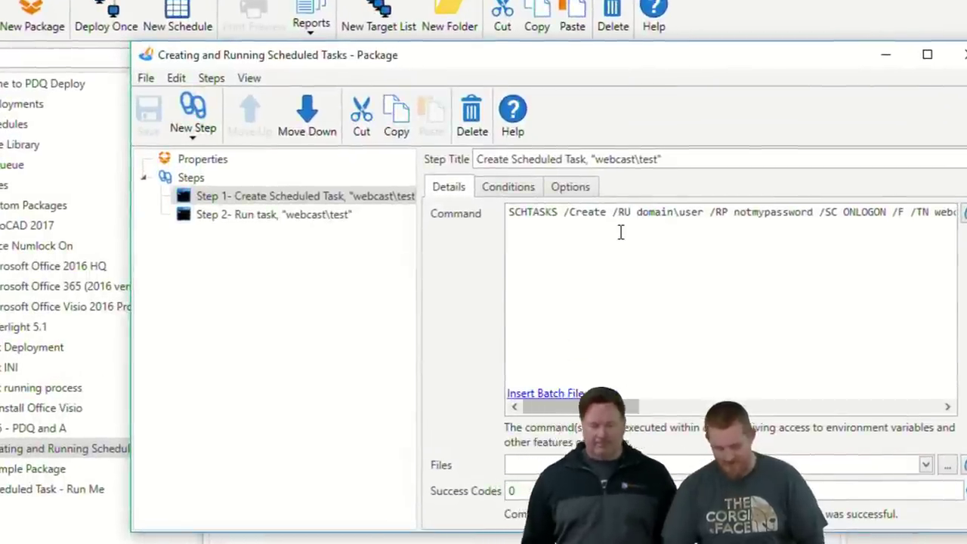
left_click_drag(634, 212, 747, 213)
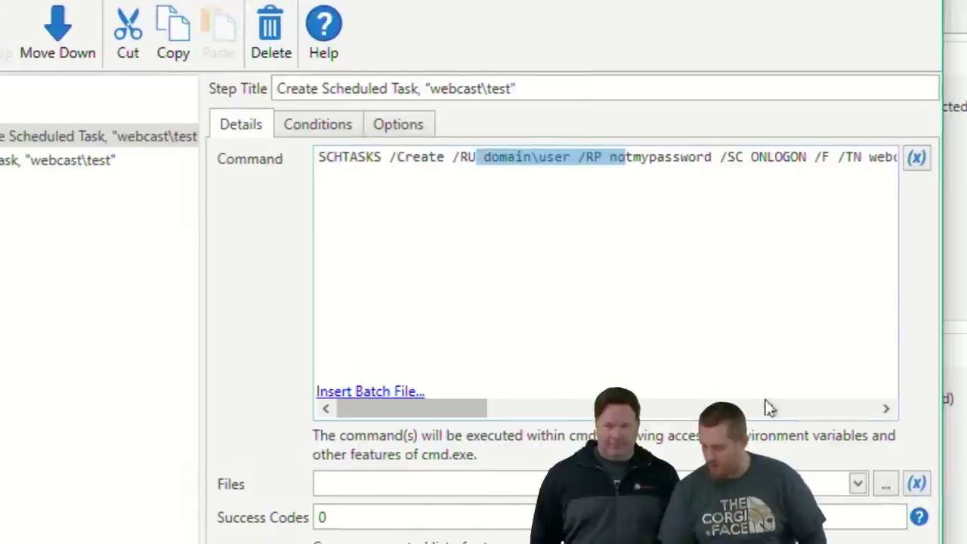
left_click(675, 261)
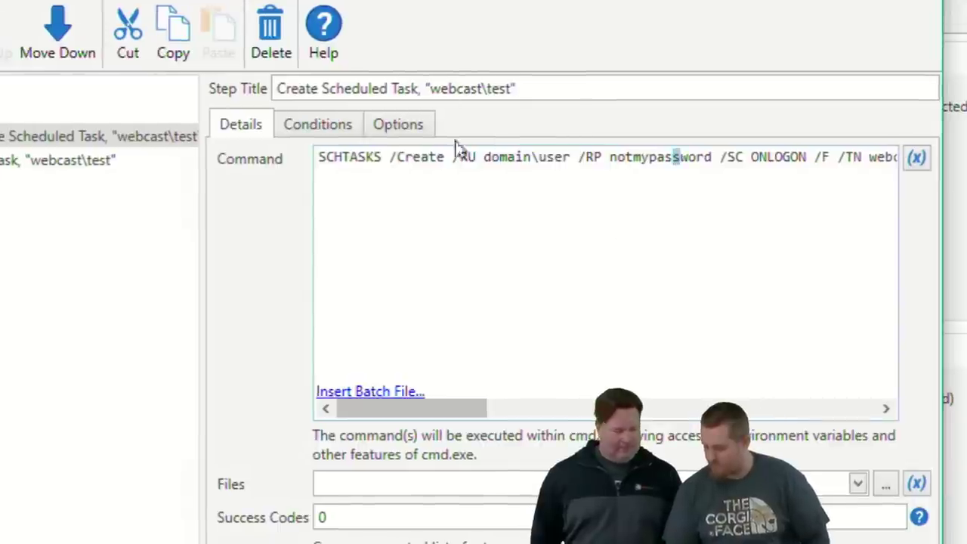
left_click(484, 188)
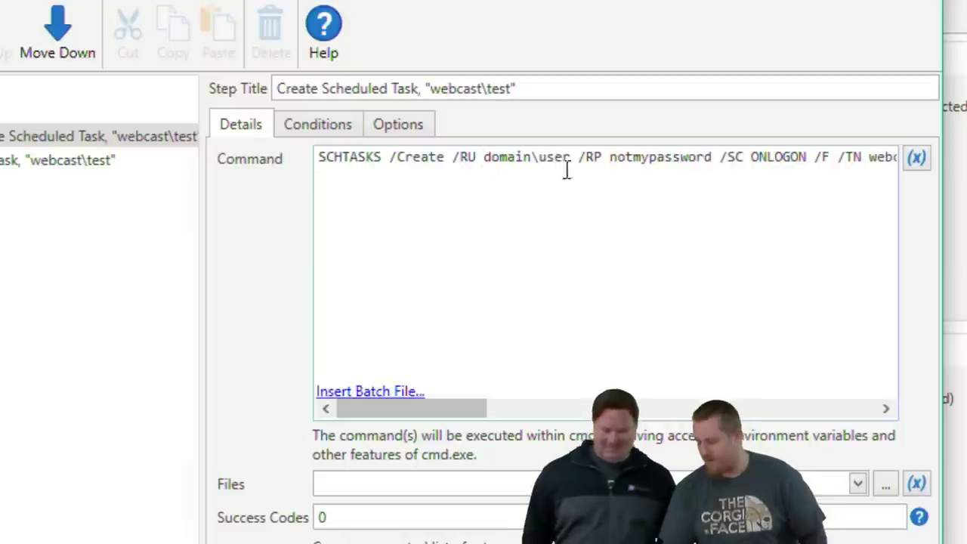
double_click(660, 157)
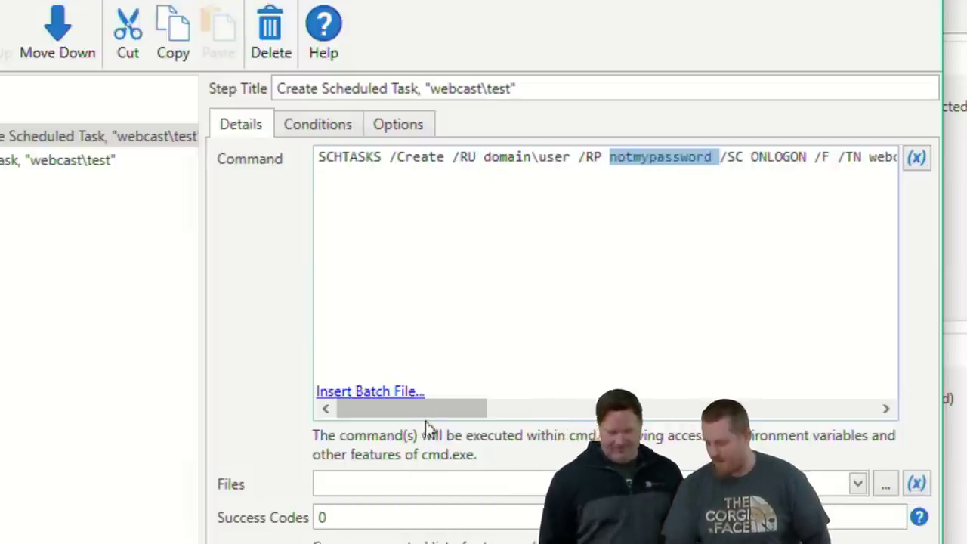
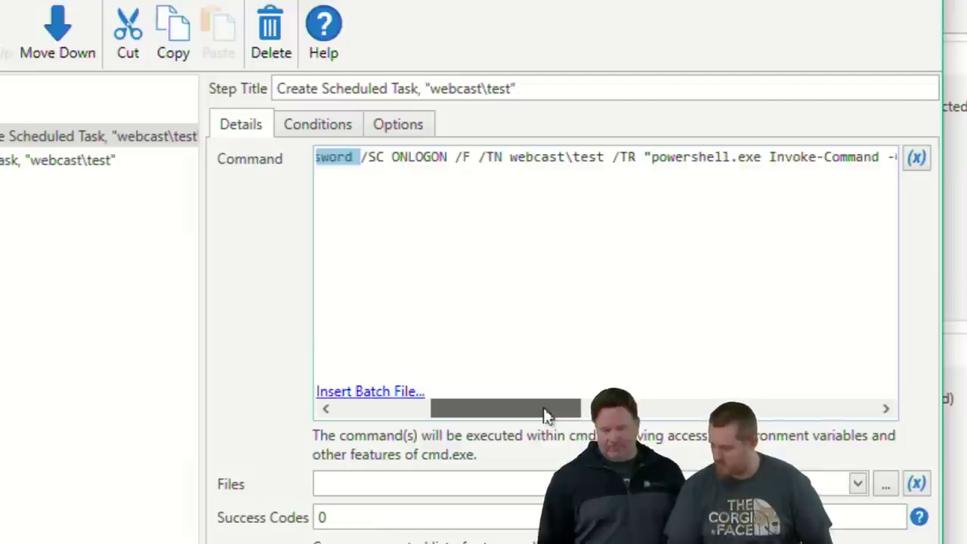
- Examine the rest of the SCHTASKS command, from the task name through the PowerShell Invoke-Command to -ArgumentList, and close the package
left_click_drag(549, 411, 588, 409)
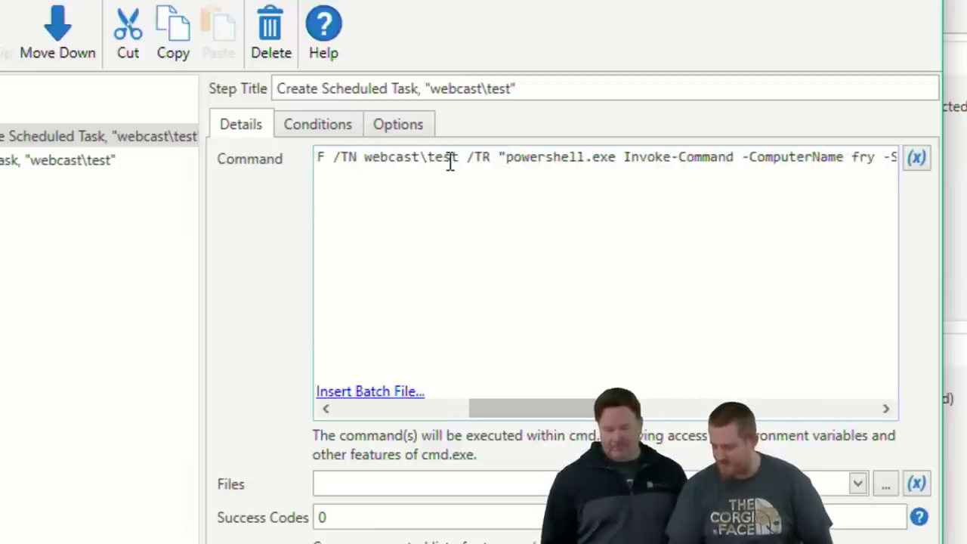
left_click_drag(522, 417, 572, 415)
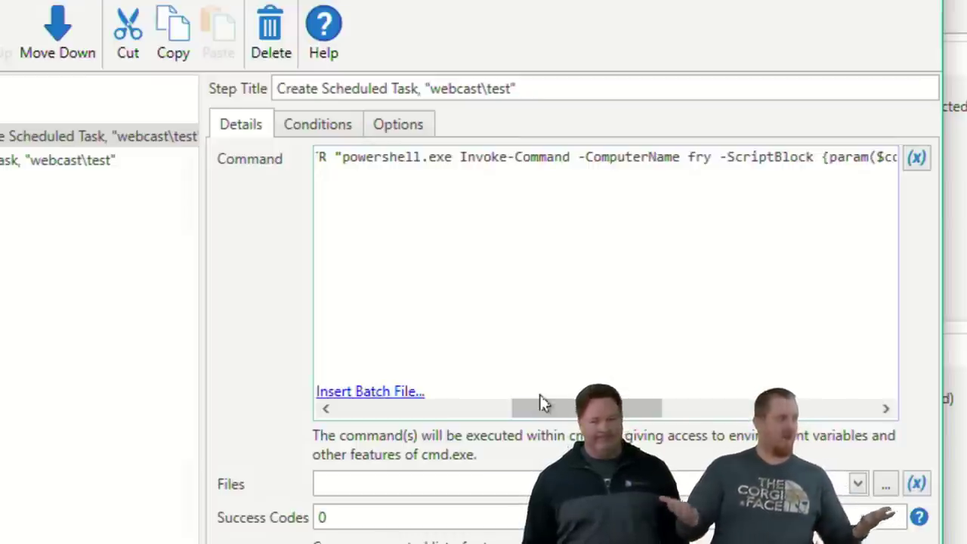
left_click_drag(540, 402, 734, 408)
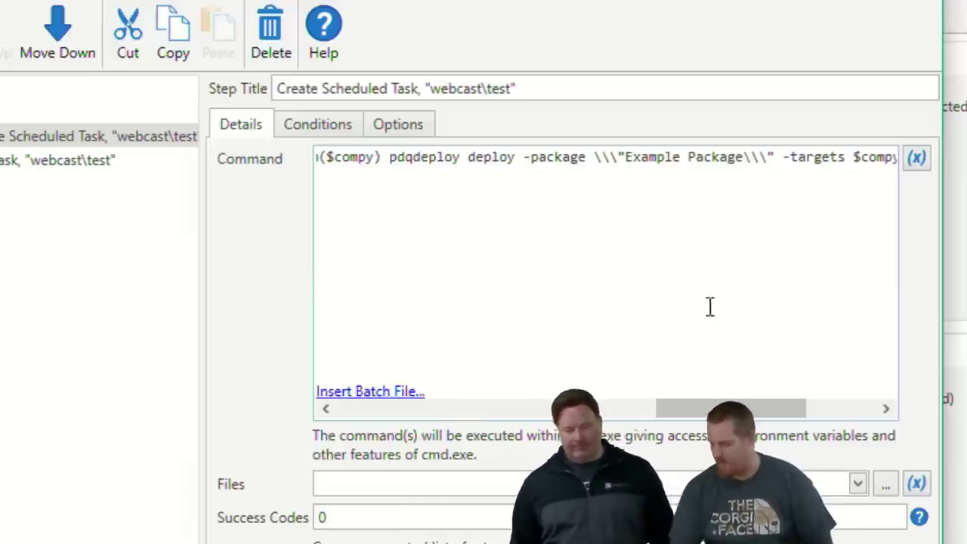
left_click_drag(718, 406, 719, 406)
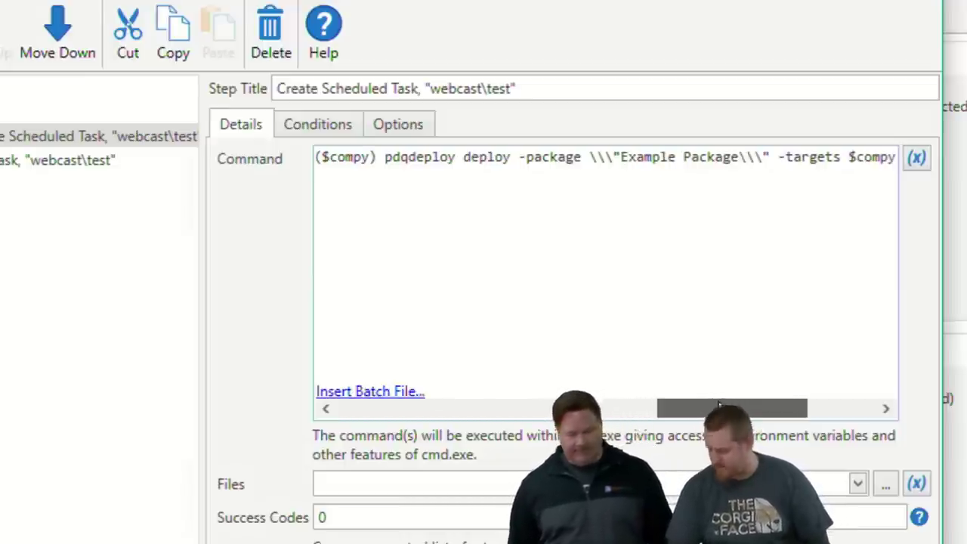
left_click_drag(720, 405, 795, 415)
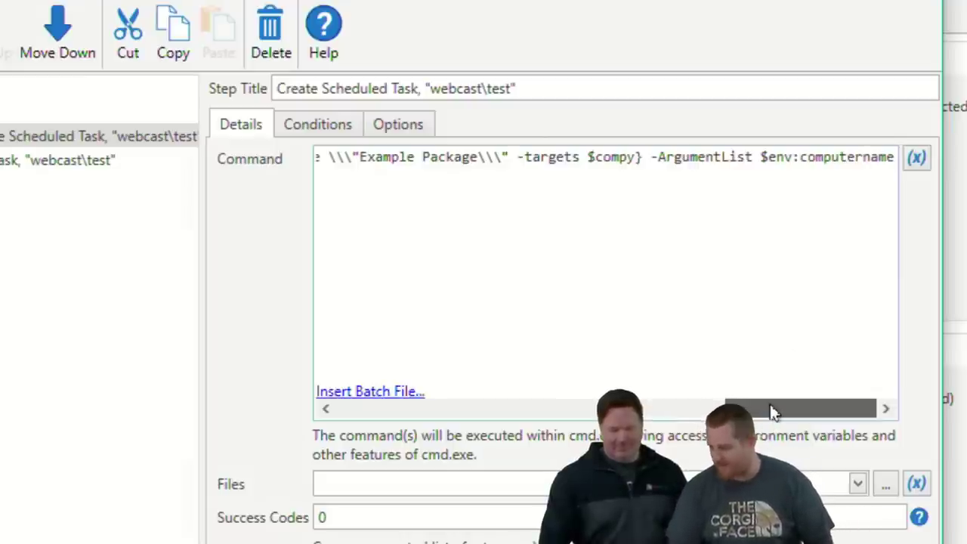
left_click_drag(773, 412, 728, 413)
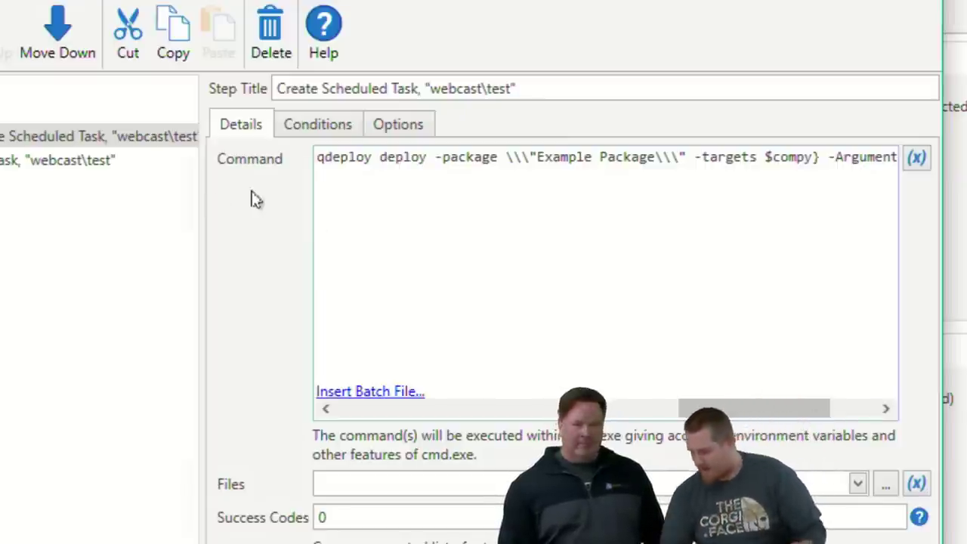
left_click_drag(758, 419, 617, 378)
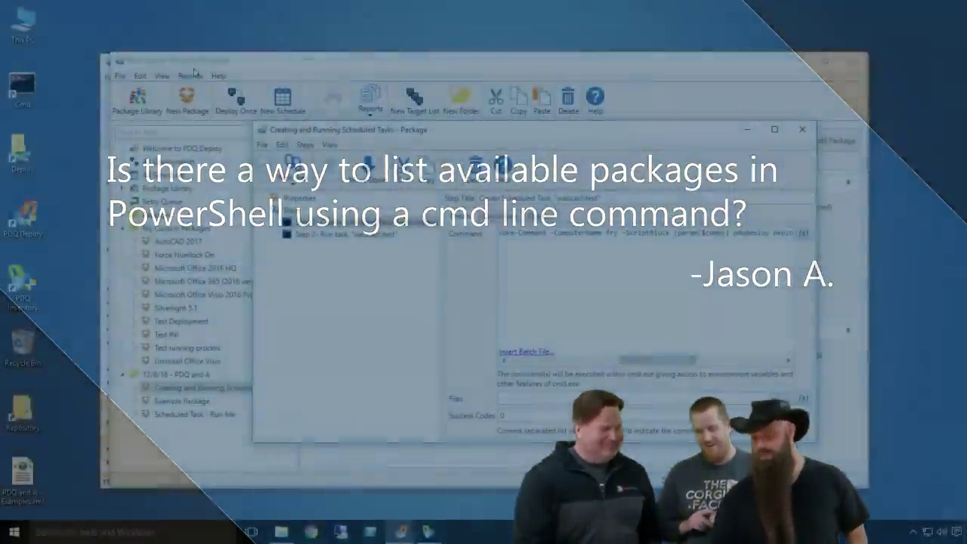
key("Escape")
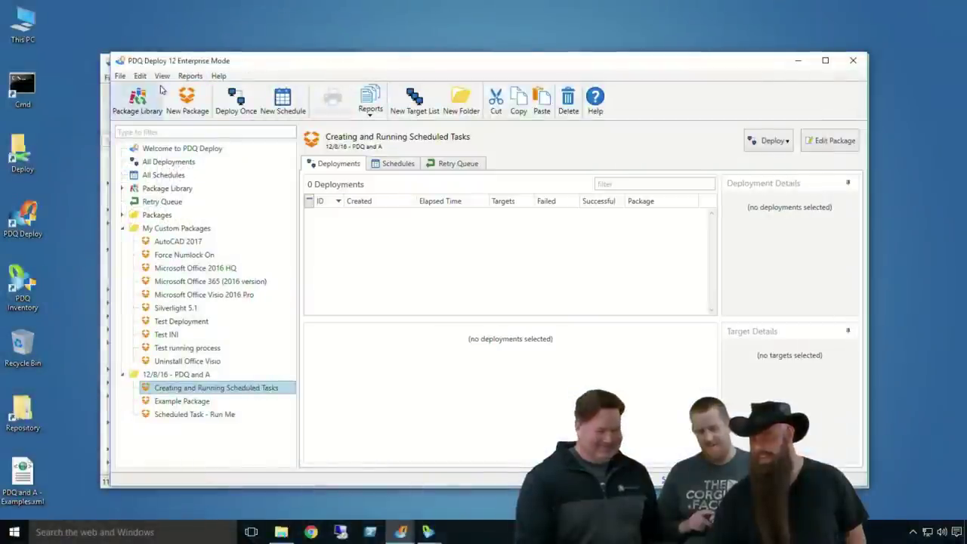
- Open the SQLite console from the Database preferences and move its window nearer the middle of the desktop
left_click(123, 77)
left_click(151, 279)
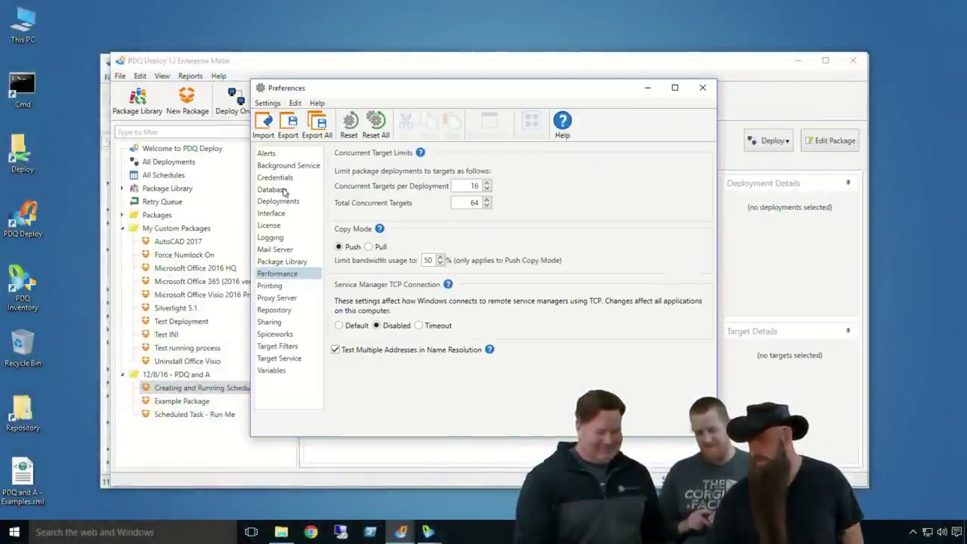
left_click(286, 190)
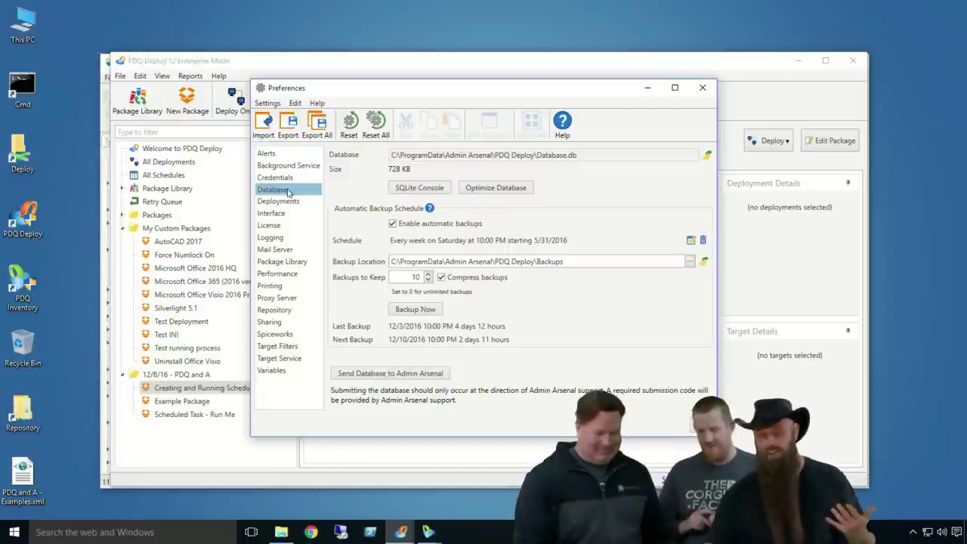
left_click(421, 188)
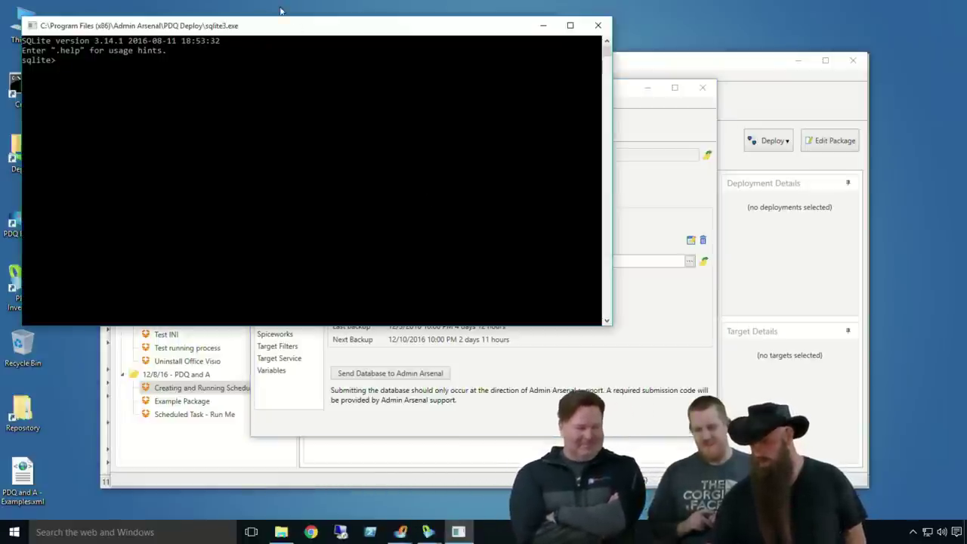
left_click_drag(282, 26, 388, 85)
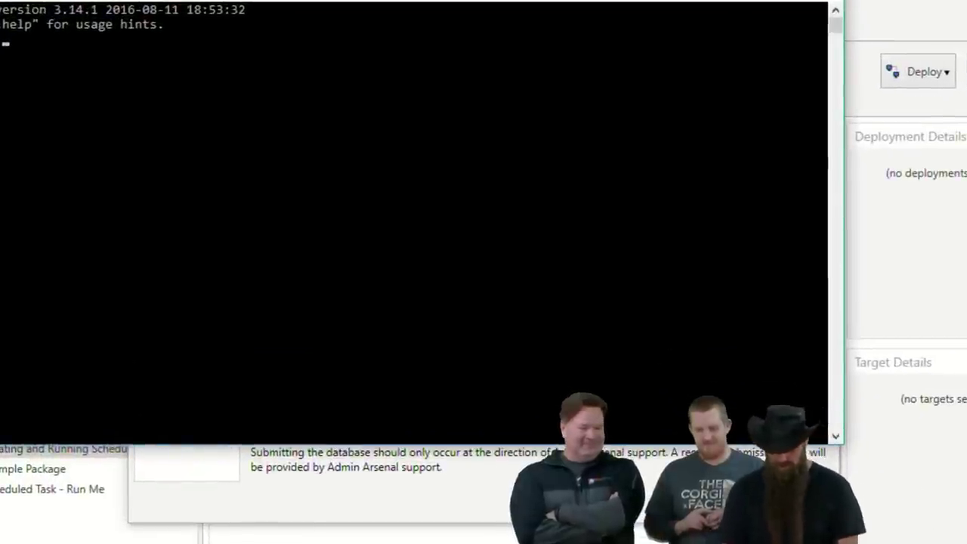
- Query all columns of the packages table in the SQLite console with select * from packages;
type("select")
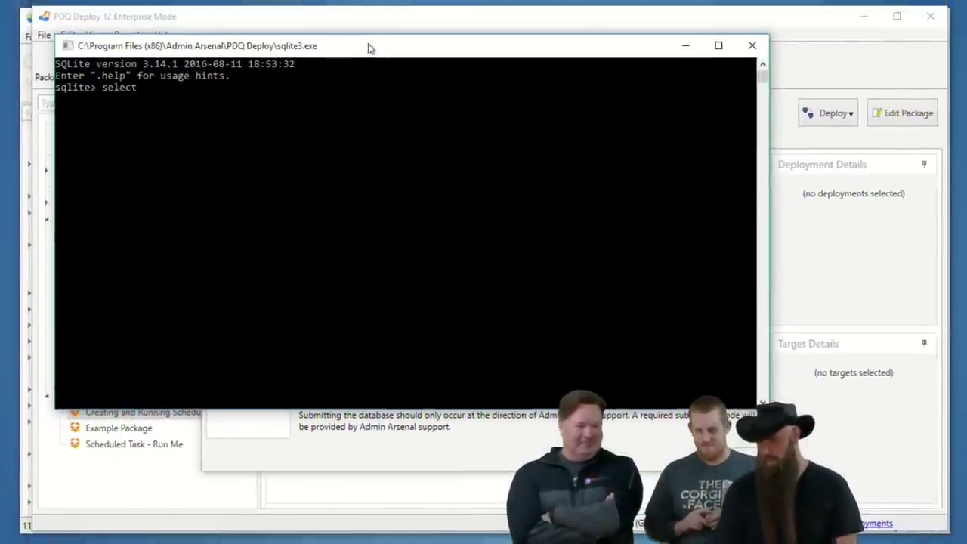
type(" * from p")
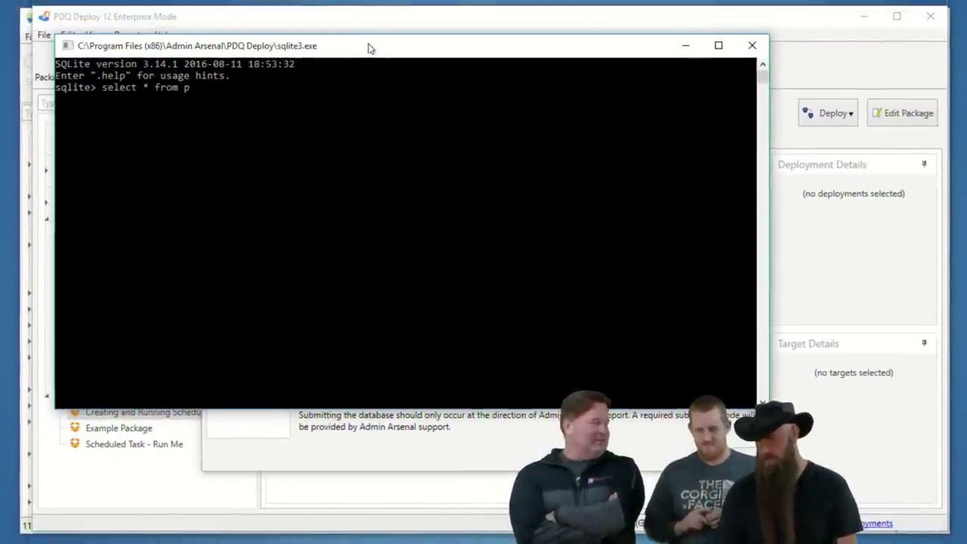
type("ackages;")
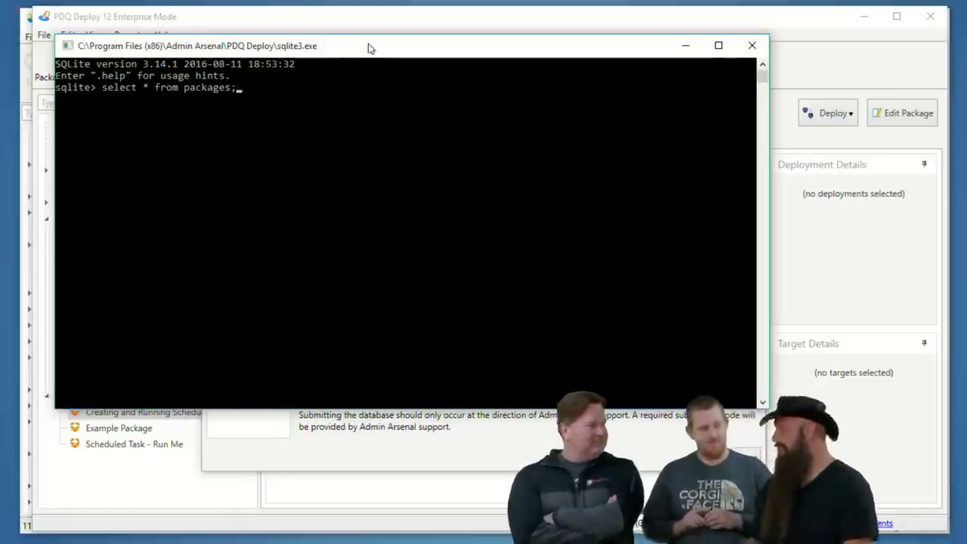
key("Return")
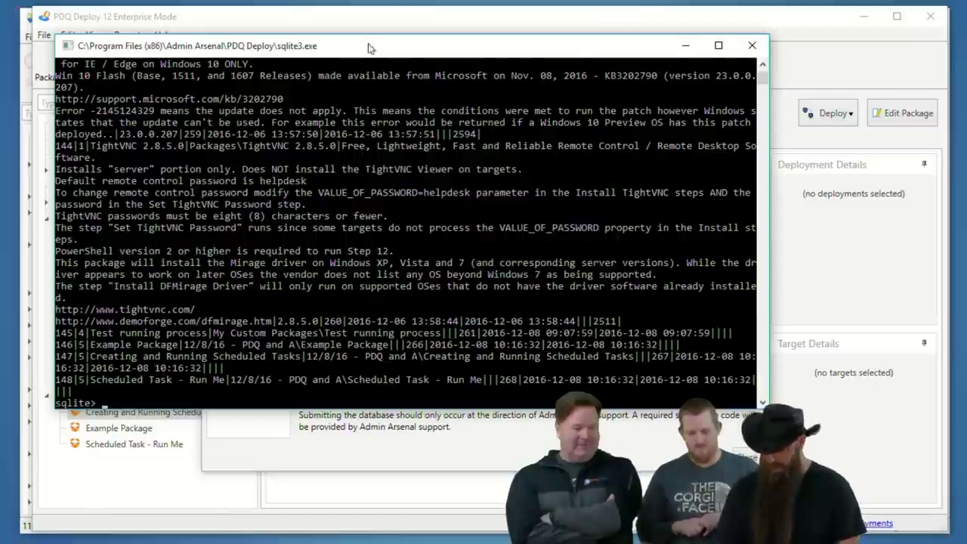
- Query only the package names in the SQLite console with select name from packages;
type("select")
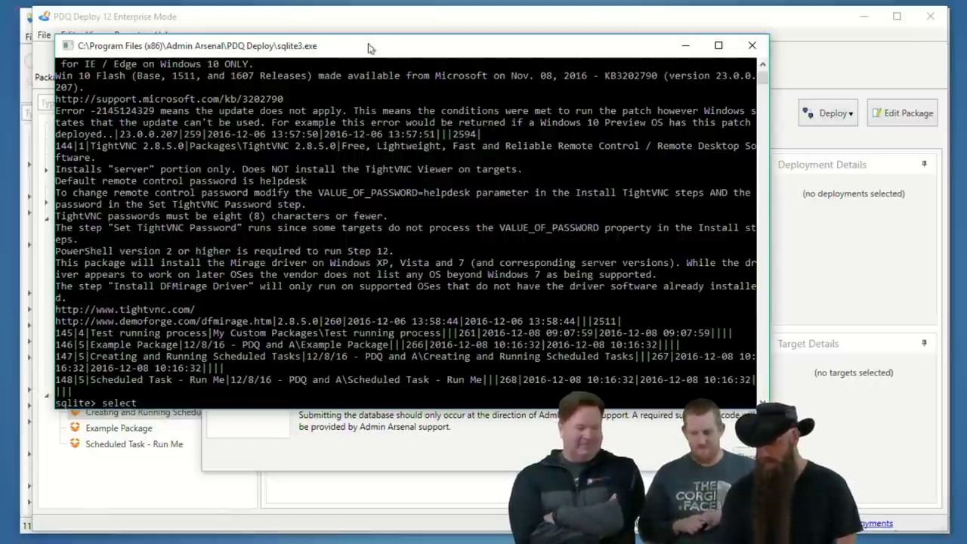
type(" name from packags;")
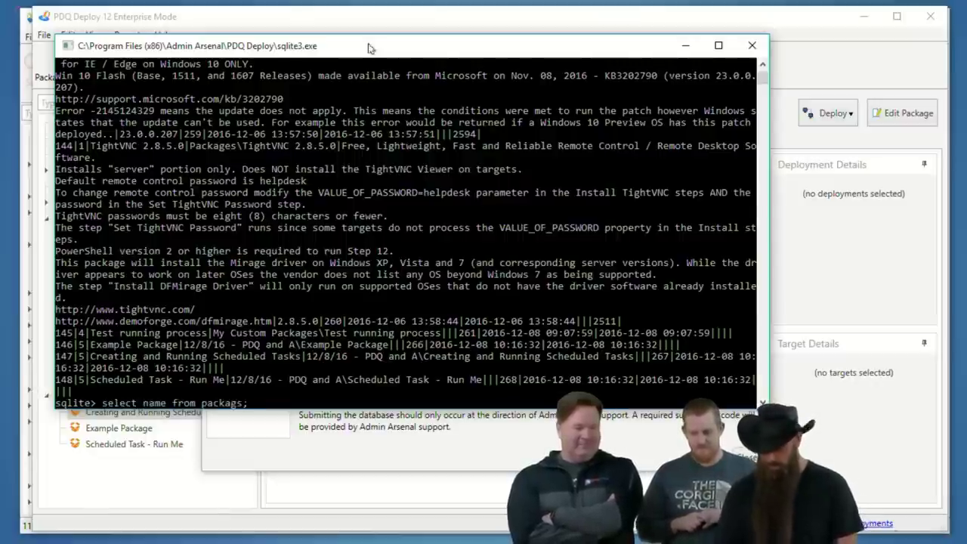
key("Return")
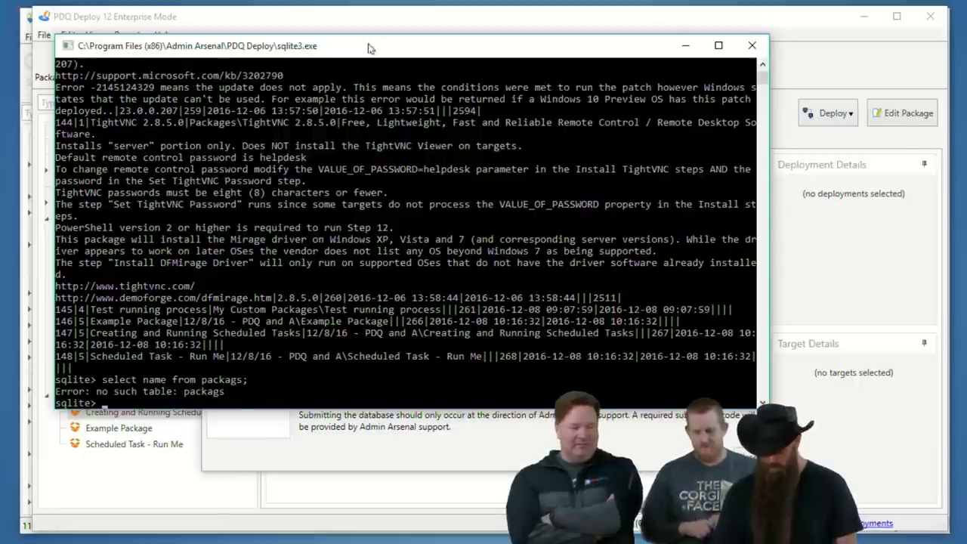
key("Up")
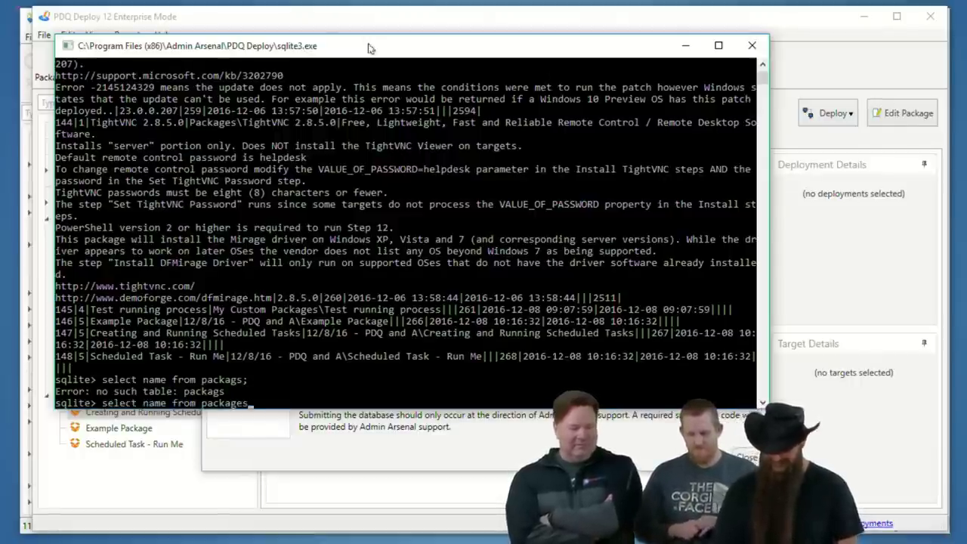
key("Return")
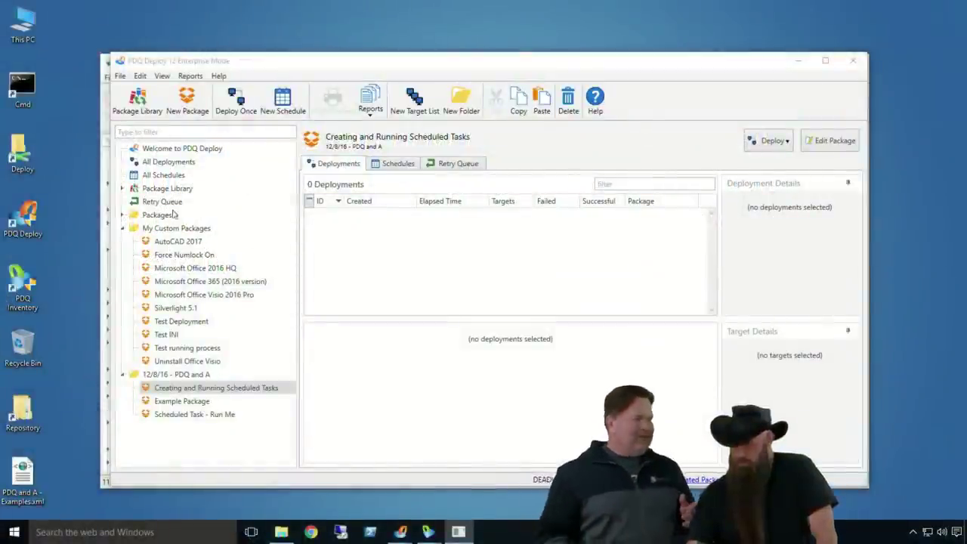
- Create a new package with a Message step and check the variable categories available for its message text
left_click(188, 98)
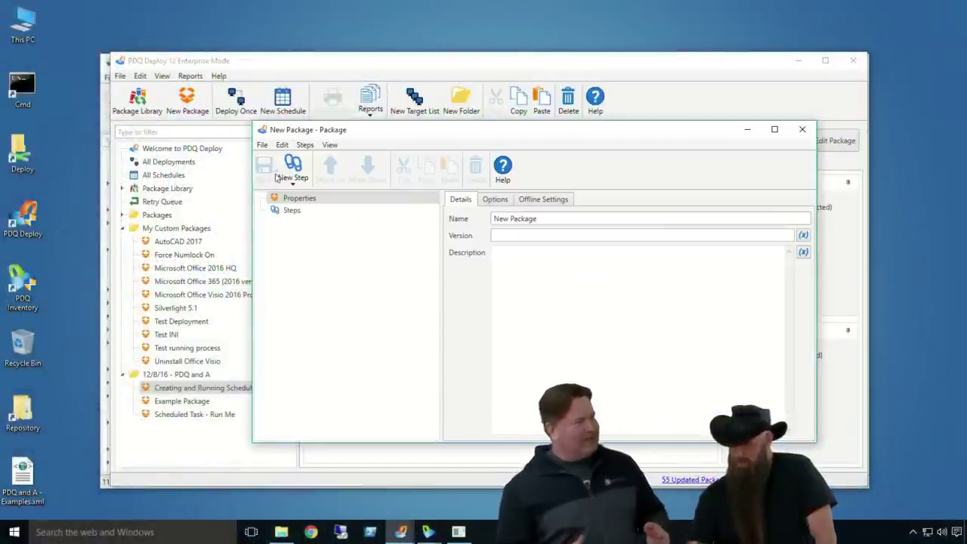
left_click(291, 168)
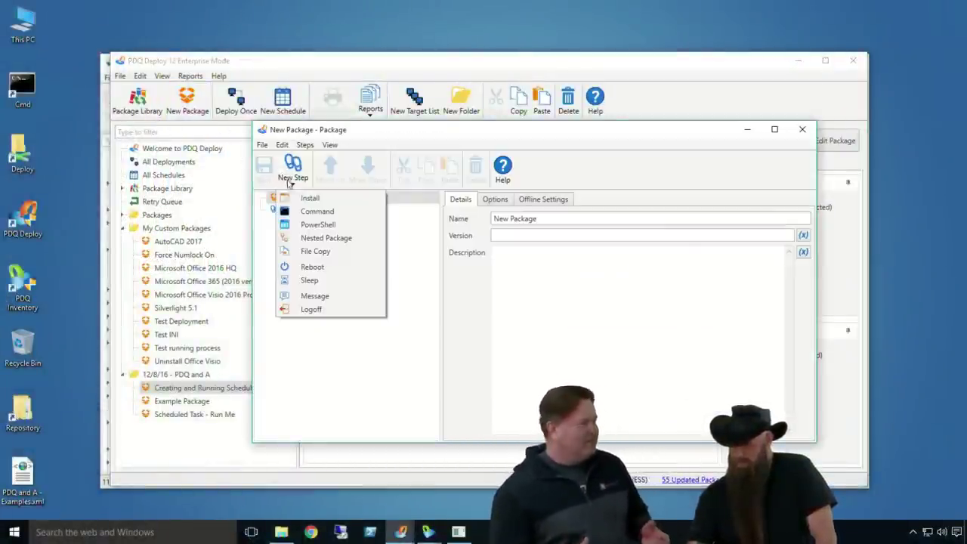
left_click(315, 295)
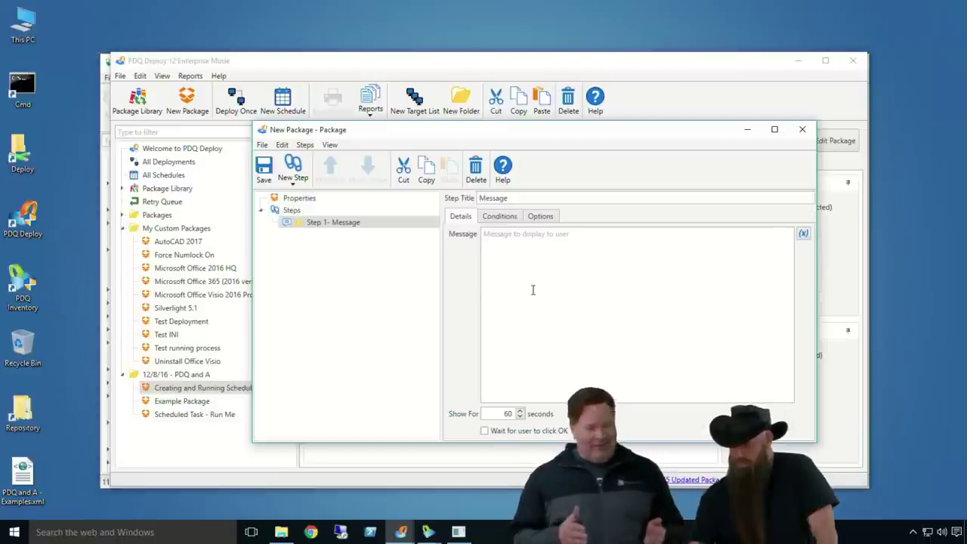
left_click(646, 263)
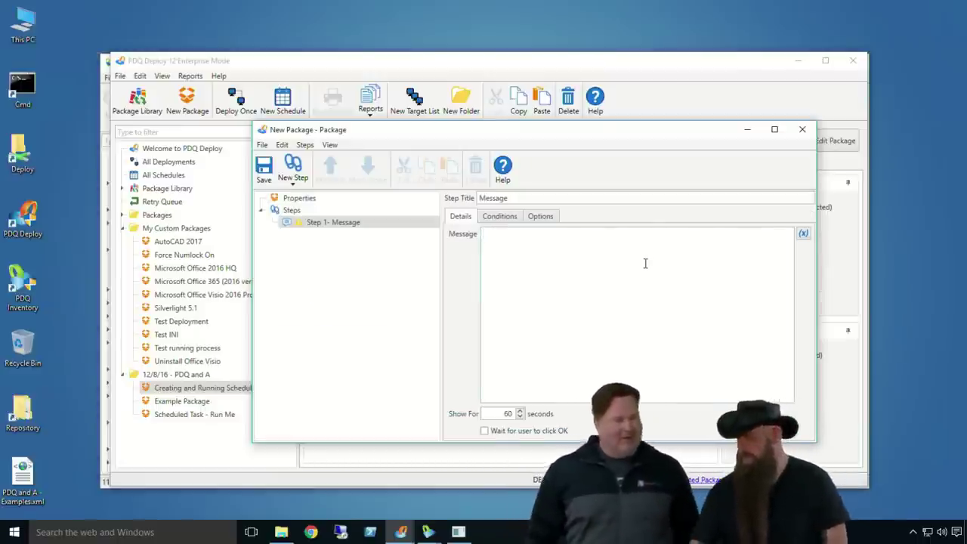
left_click(803, 234)
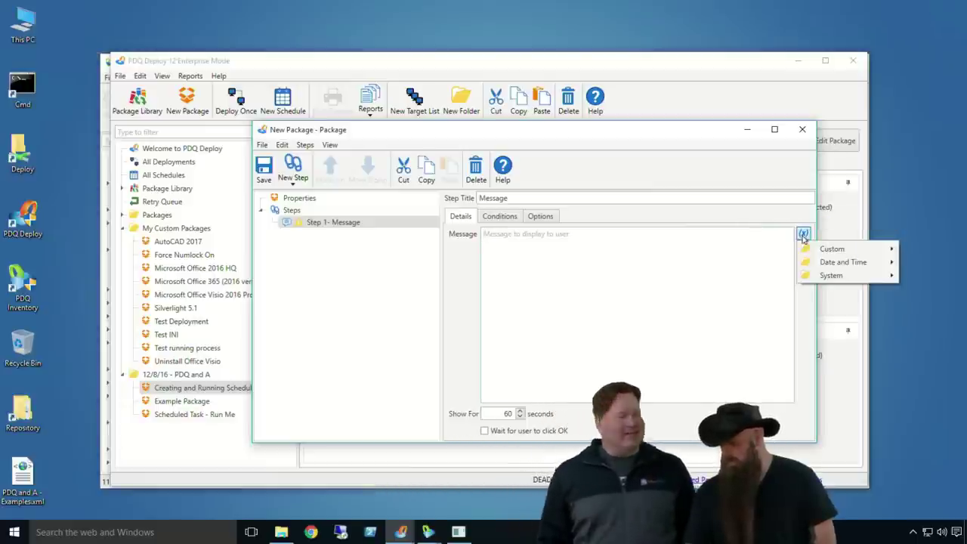
left_click(523, 257)
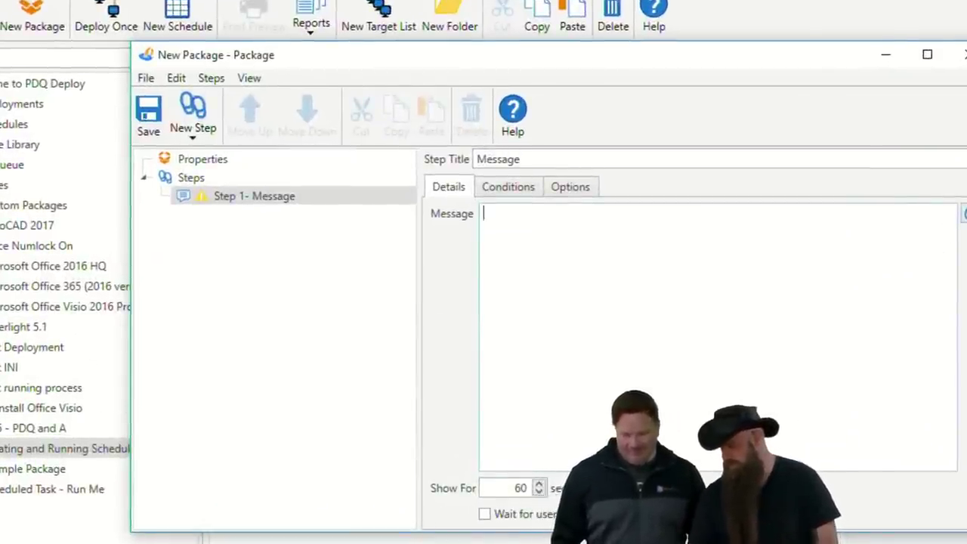
- Insert the custom variable @(FileShare) and the system date variable $(DateTime) into the message, separated by a hyphen
left_click(964, 216)
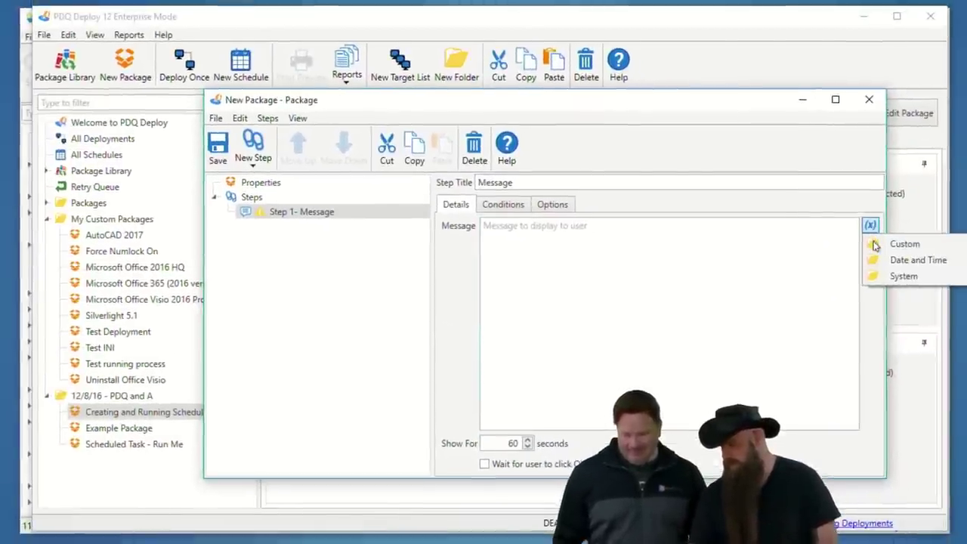
mouse_move(874, 246)
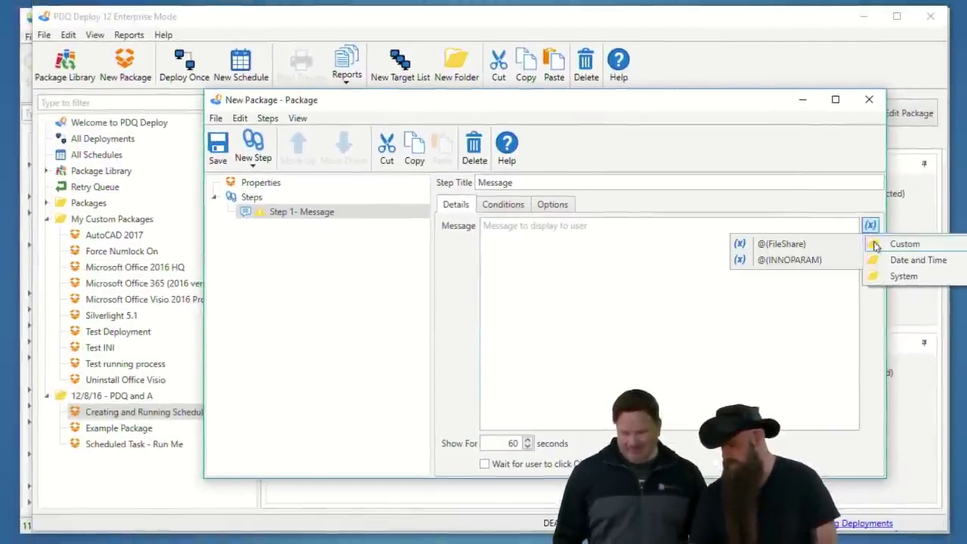
left_click(812, 246)
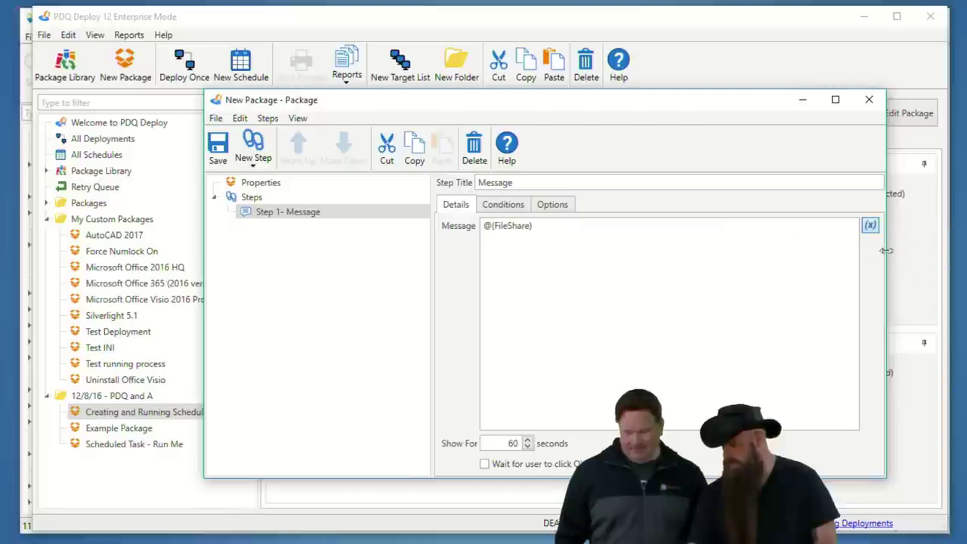
left_click(872, 228)
mouse_move(896, 260)
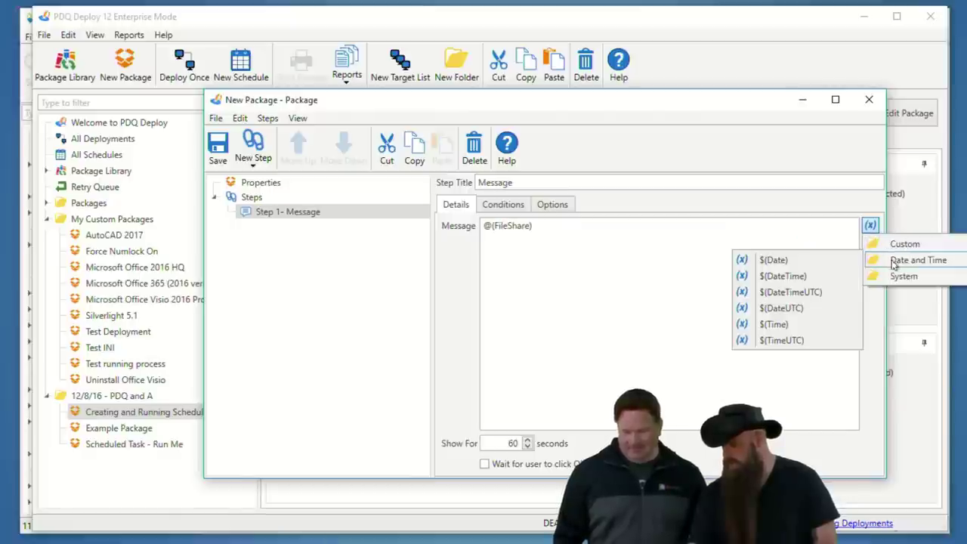
left_click(782, 276)
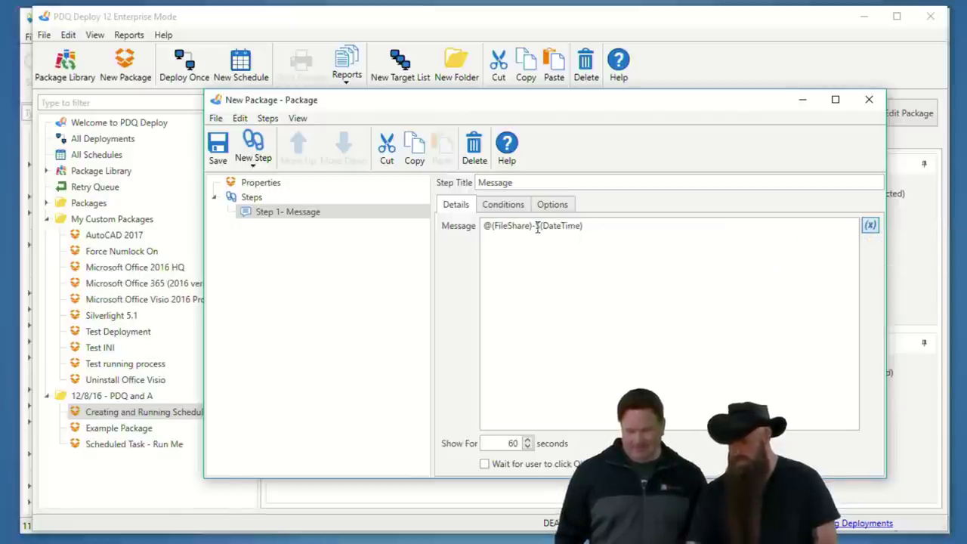
- Remove @(FileShare) and the hyphen from the message so only $(DateTime) is used, and save and close the package
left_click_drag(536, 226, 453, 222)
key("BackSpace")
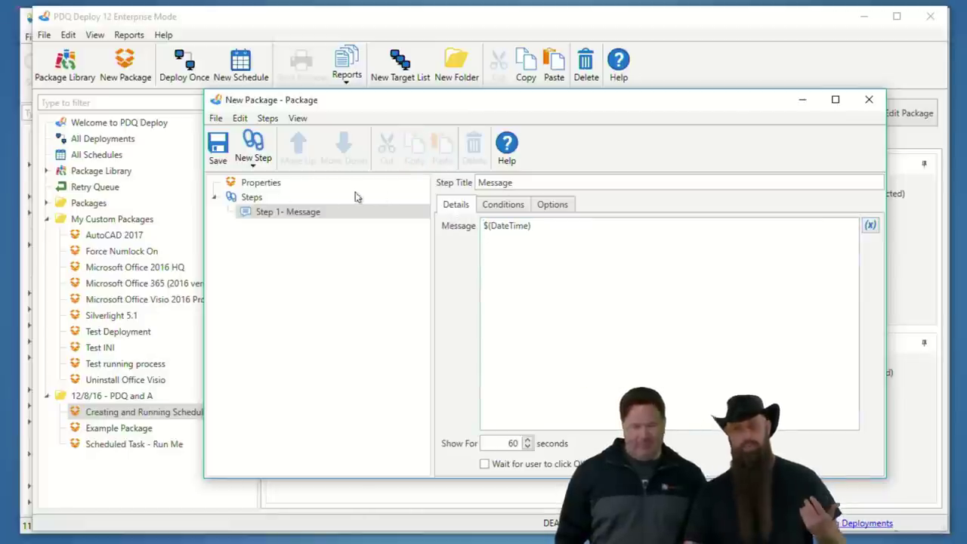
left_click(218, 148)
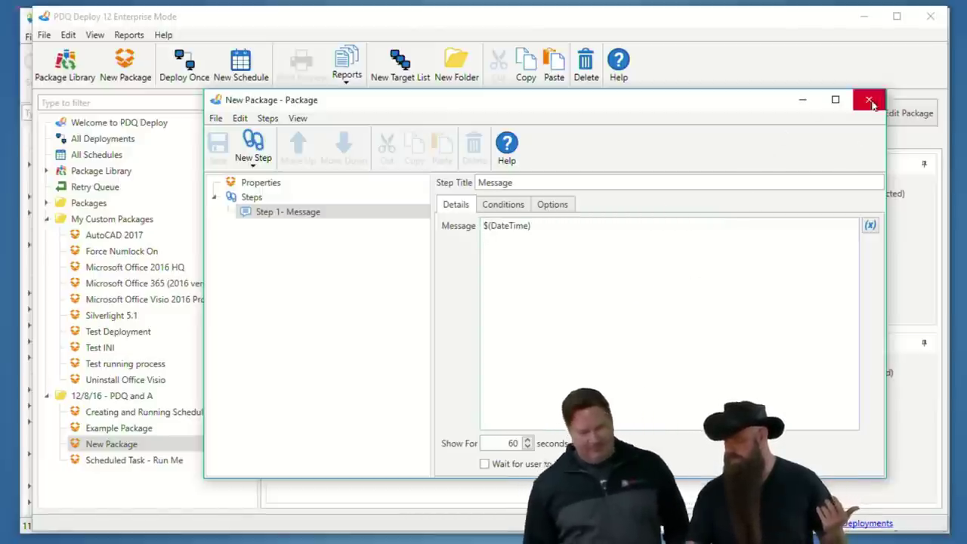
left_click(869, 100)
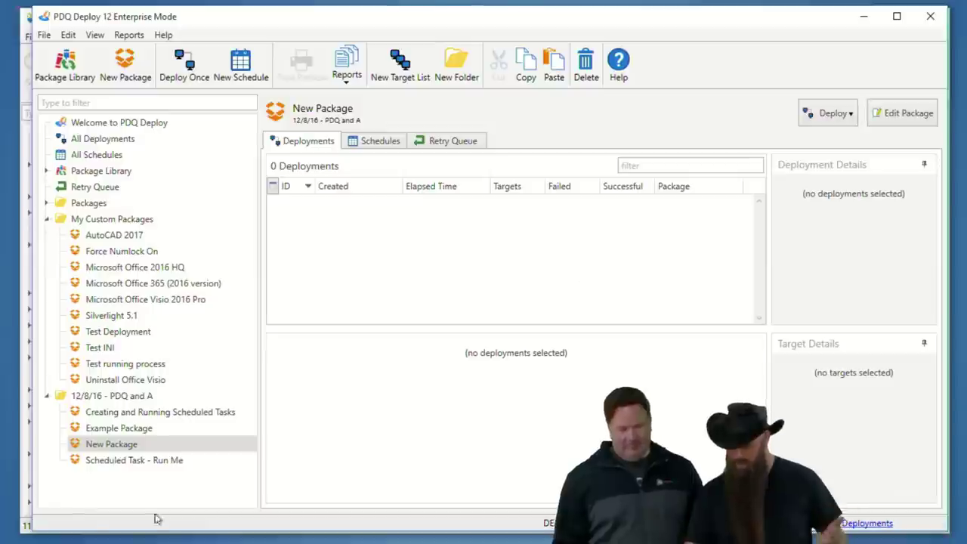
- Deploy New Package once to the target computer guinness
left_click(98, 448)
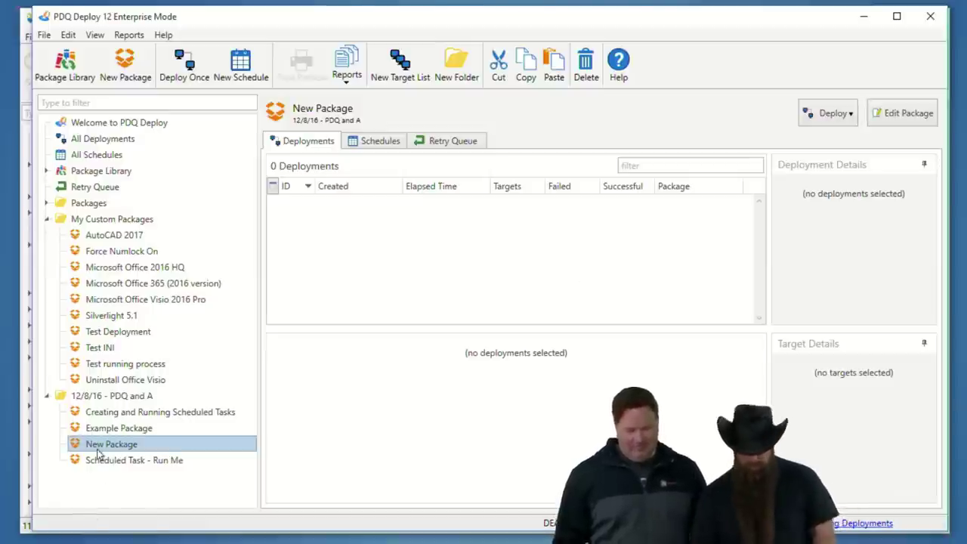
key("ctrl+d")
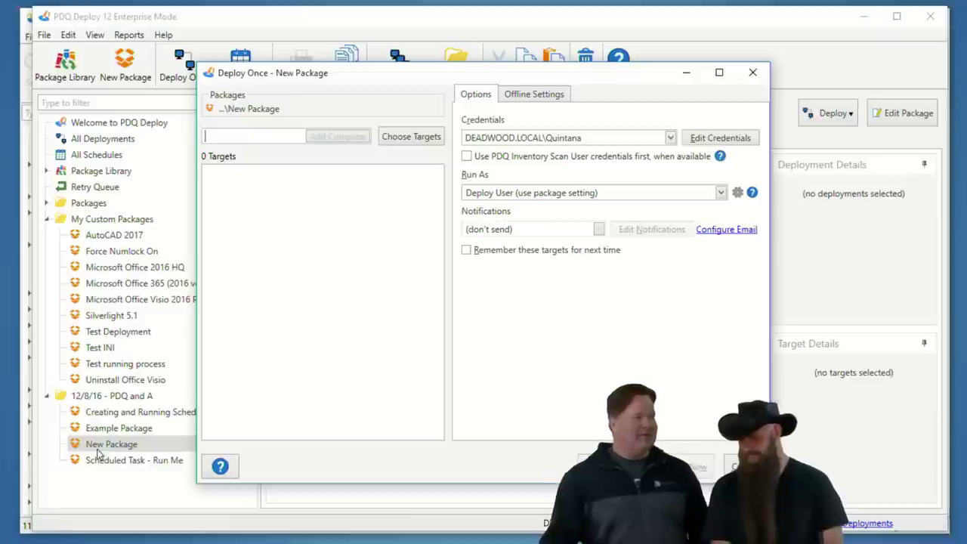
type("guinness")
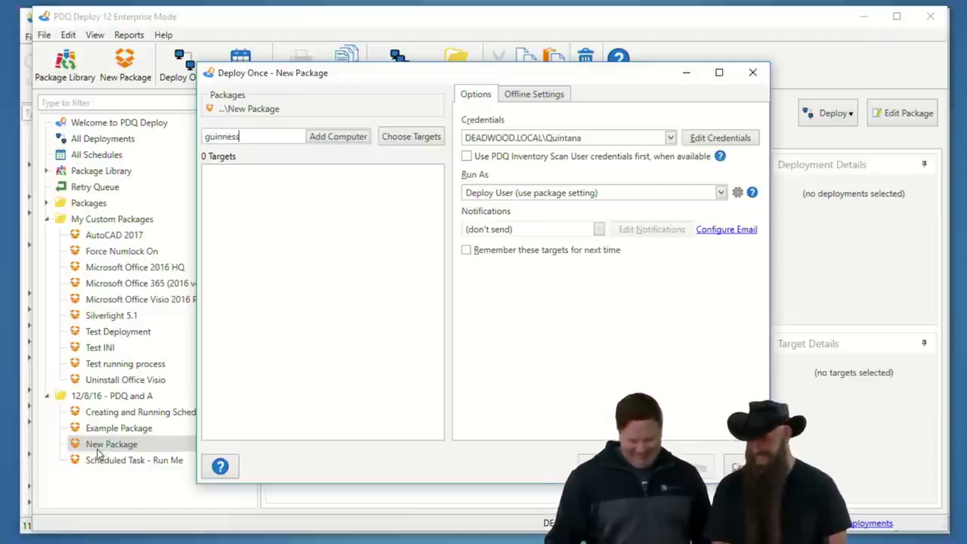
key("Return")
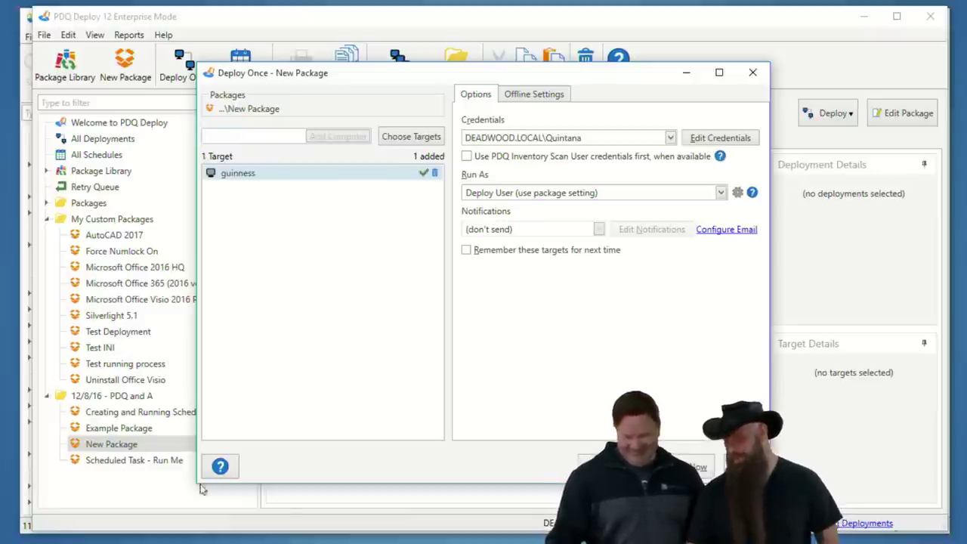
key("Return")
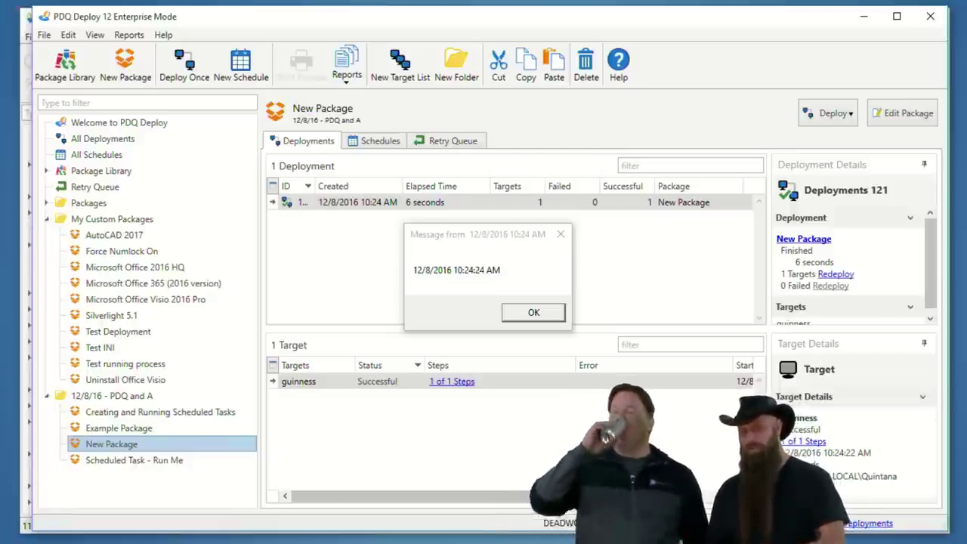
- Dismiss the deployed date and time message and reopen New Package to review its Message step
left_click(534, 312)
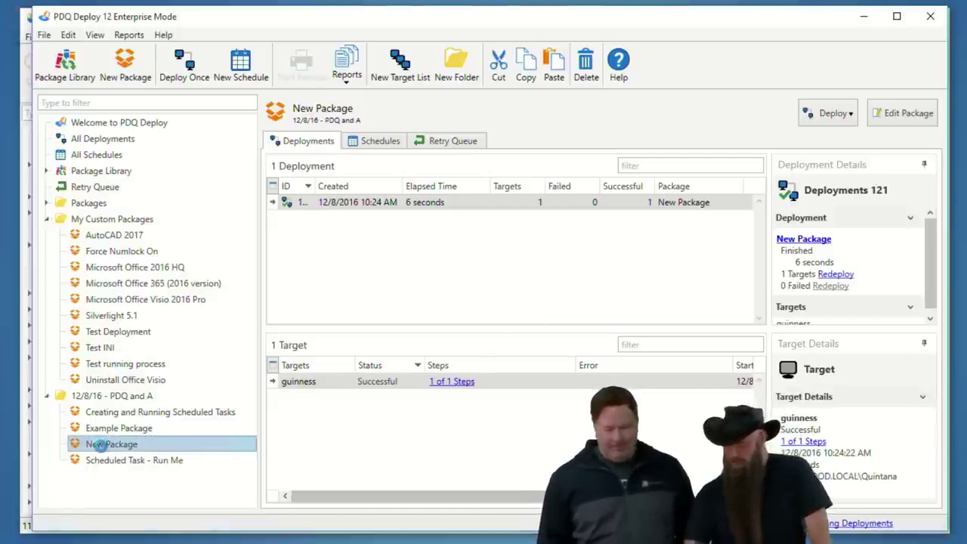
double_click(106, 446)
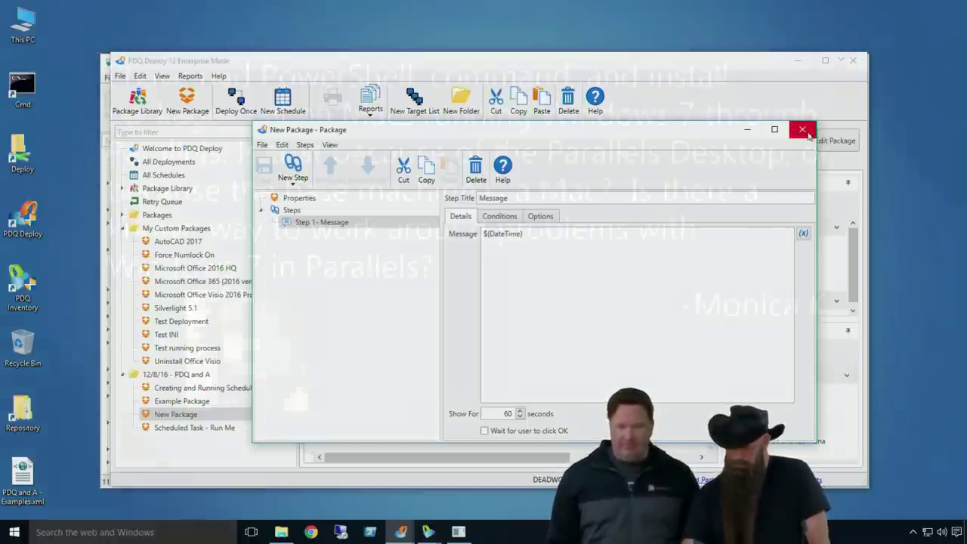
left_click(804, 131)
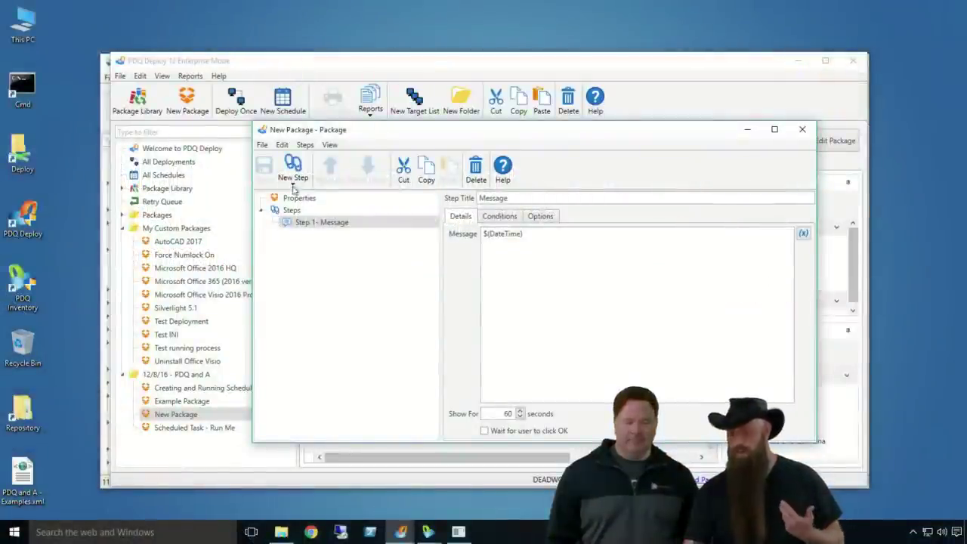
- Add an Install step and a Command step to New Package after the existing Message step
left_click(295, 172)
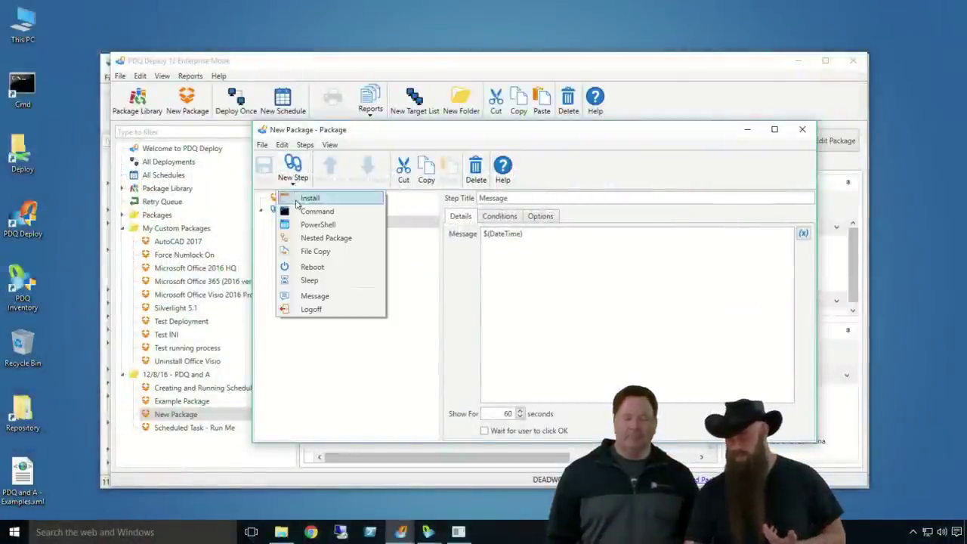
left_click(298, 200)
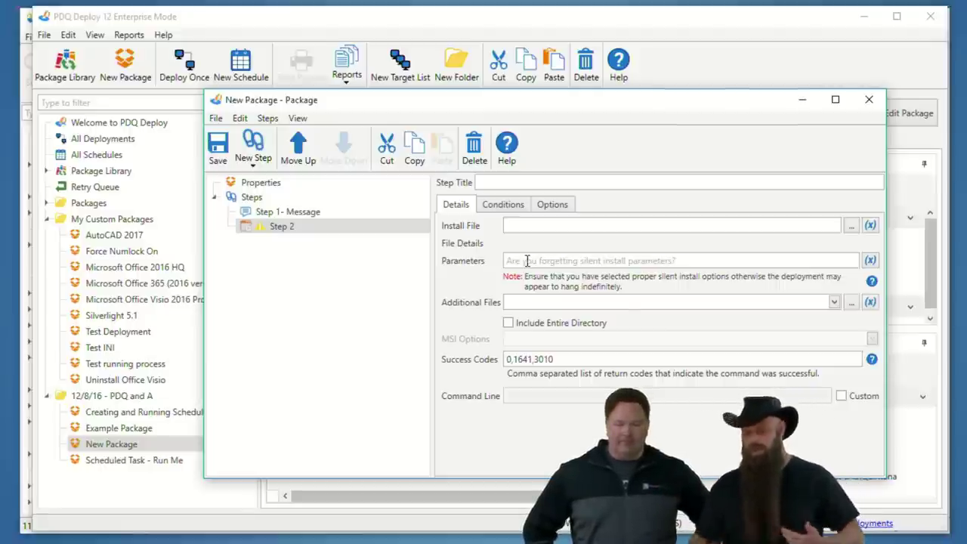
left_click(253, 163)
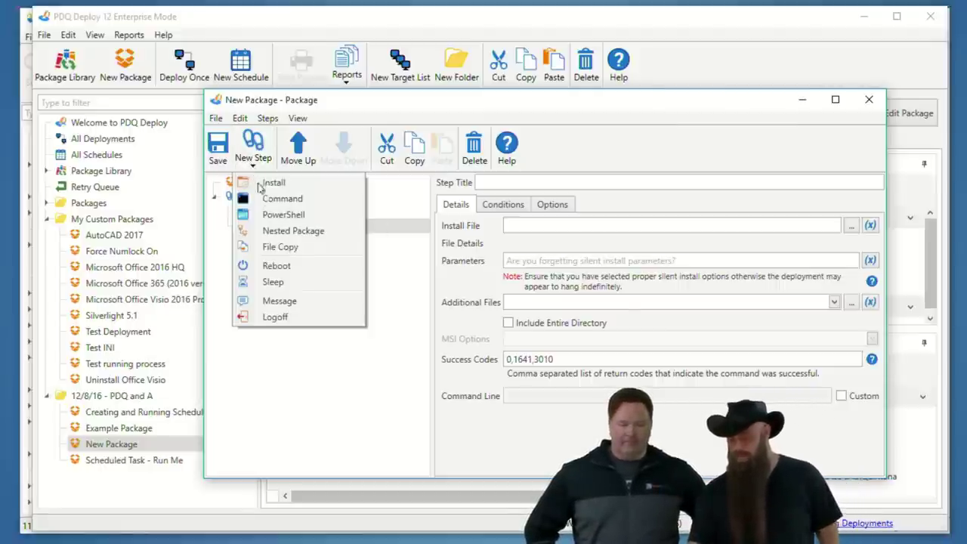
left_click(271, 199)
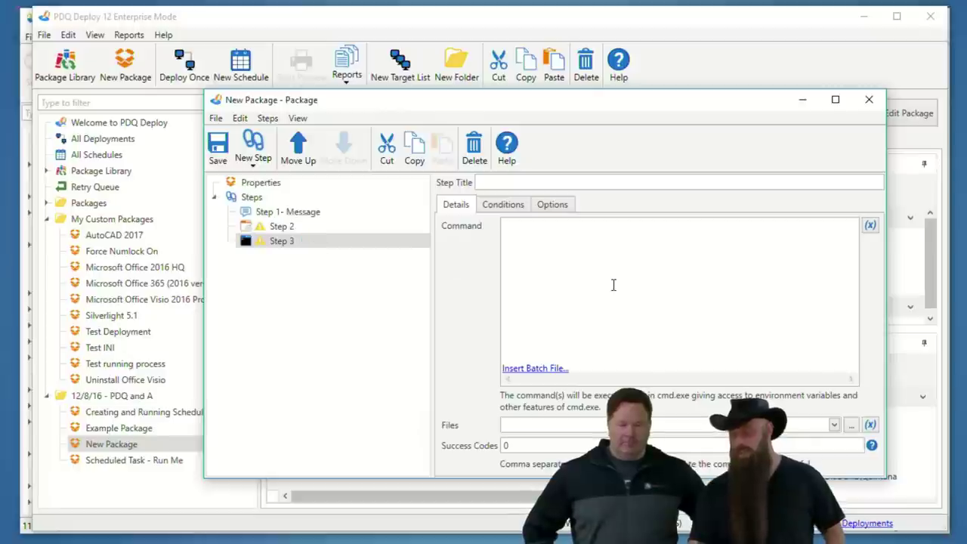
- Enter the commands dir and echo hello on separate lines in the new Command step
left_click(613, 285)
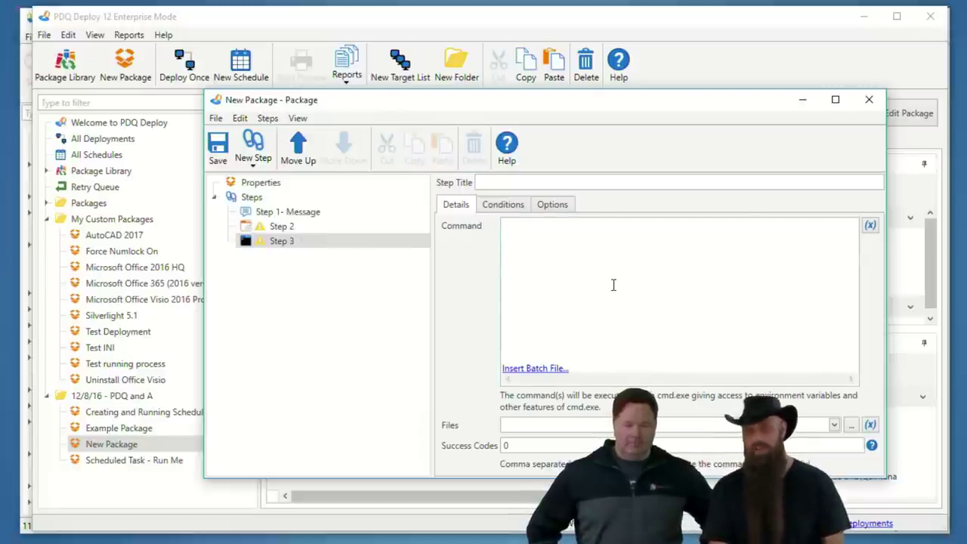
type("dir")
key("Return")
type("e")
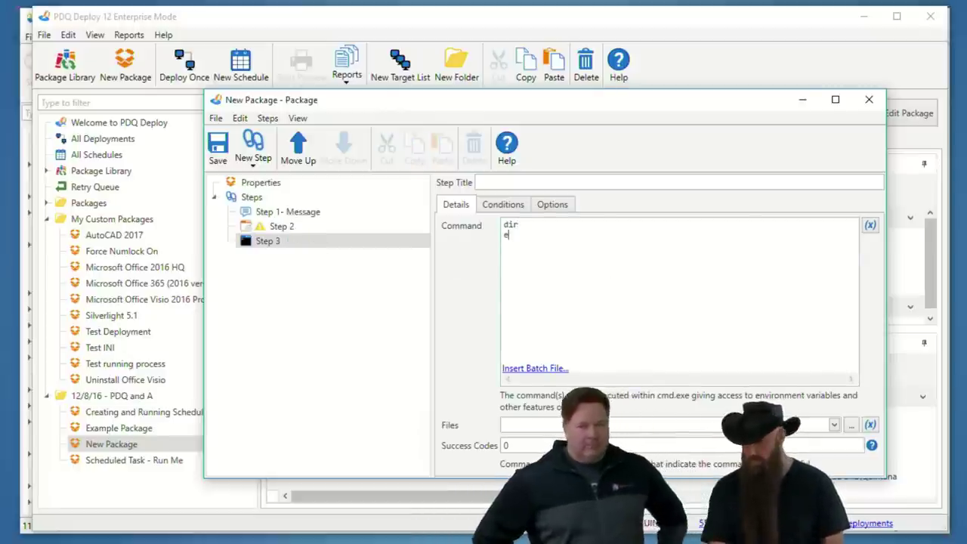
type("choo hello")
key("BackSpace")
key("BackSpace")
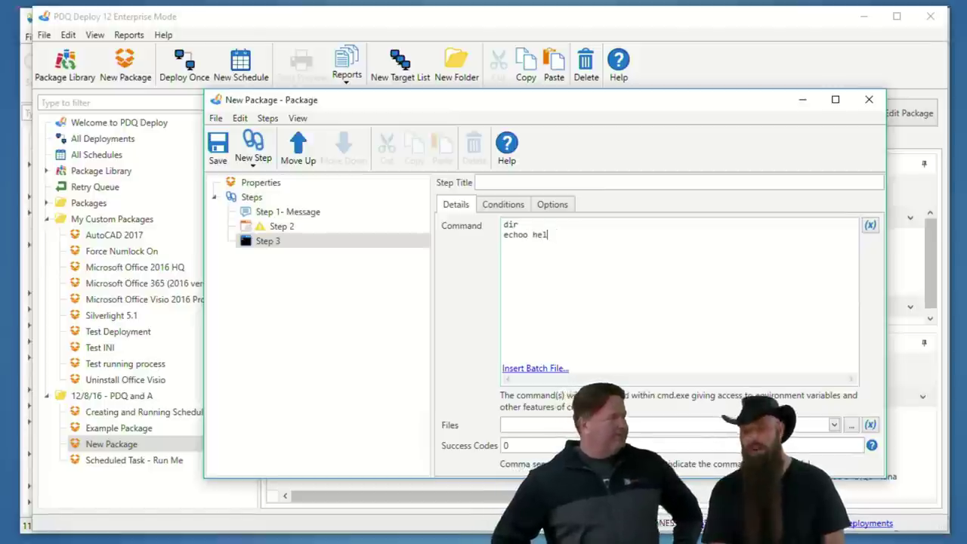
key("BackSpace")
key("BackSpace")
key("BackSpace")
key("BackSpace")
key("BackSpace")
type("ho")
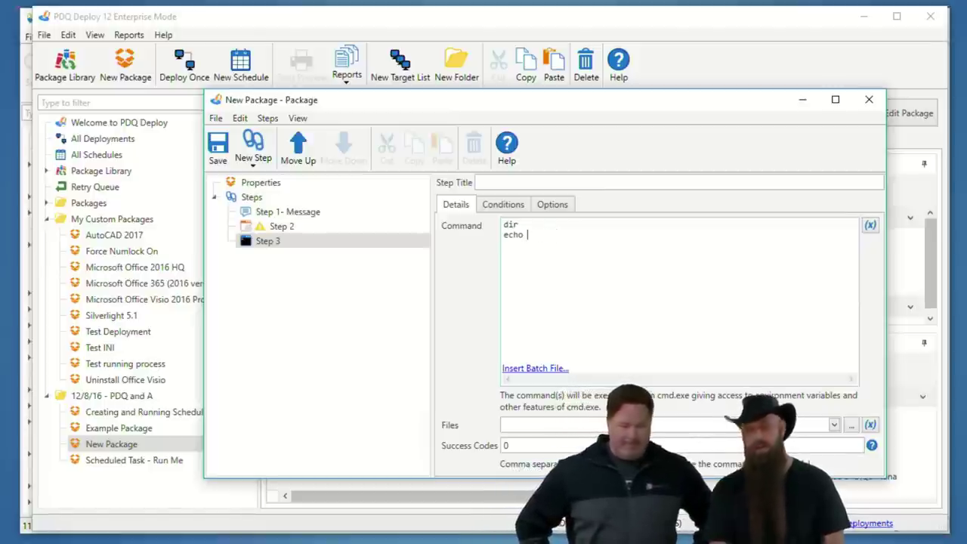
type("ello")
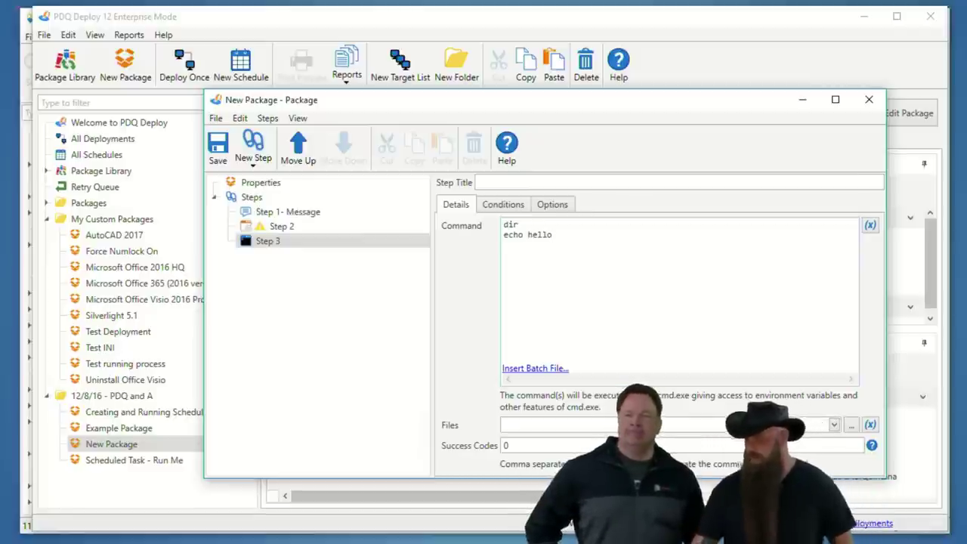
- Replace the whole command text of Step 3 with a continuous ping command using the -t option
left_click_drag(563, 241, 421, 213)
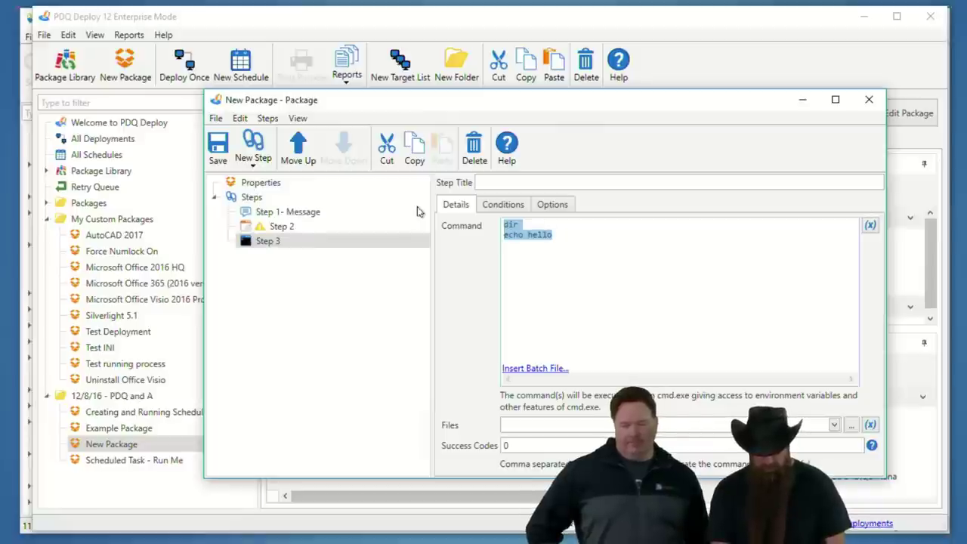
type("ping")
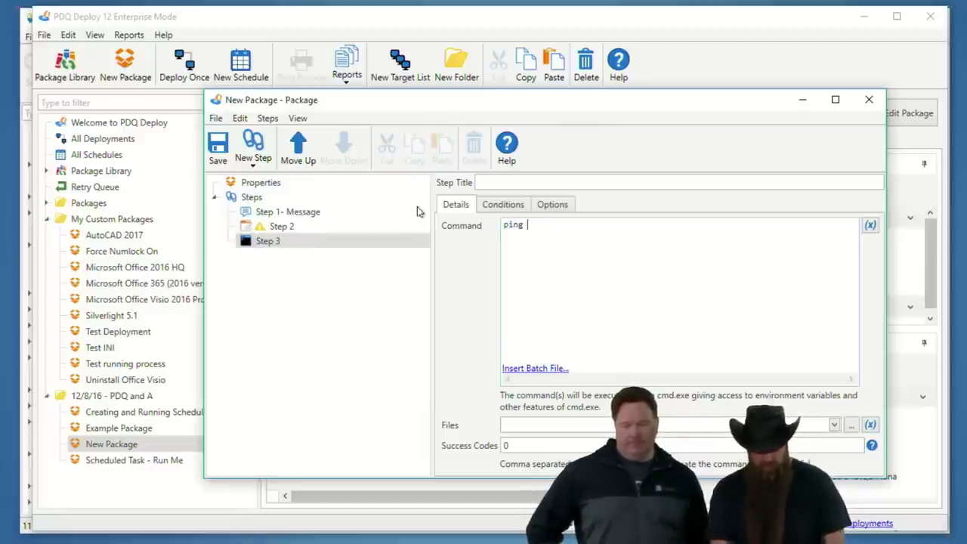
type(" -t")
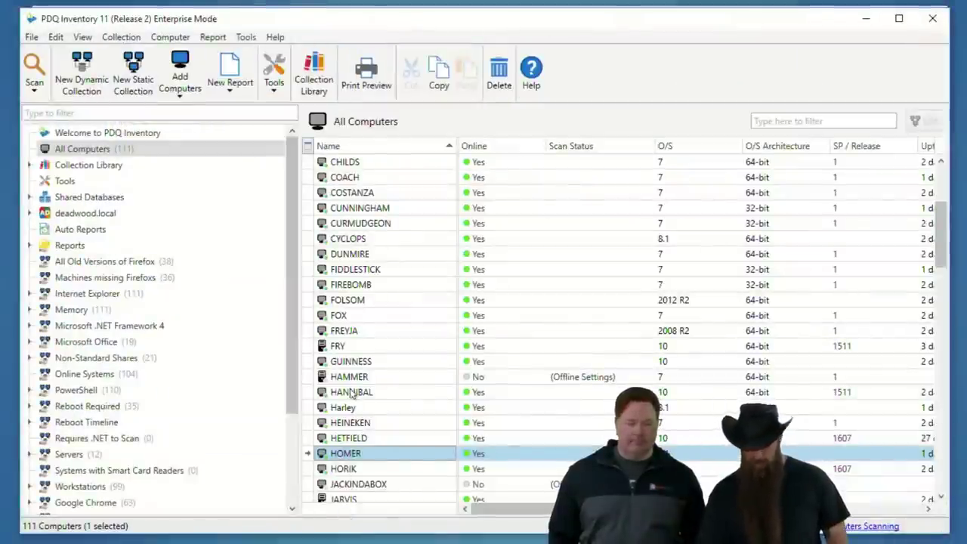
- Switch to PDQ Inventory and open the Network preferences to examine the heartbeat and name resolution settings
key("ctrl+comma")
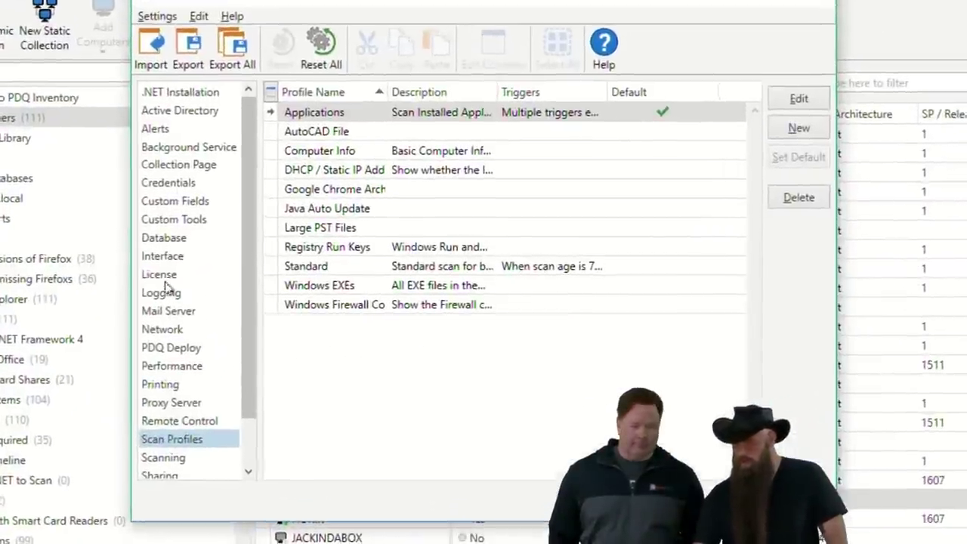
left_click(168, 330)
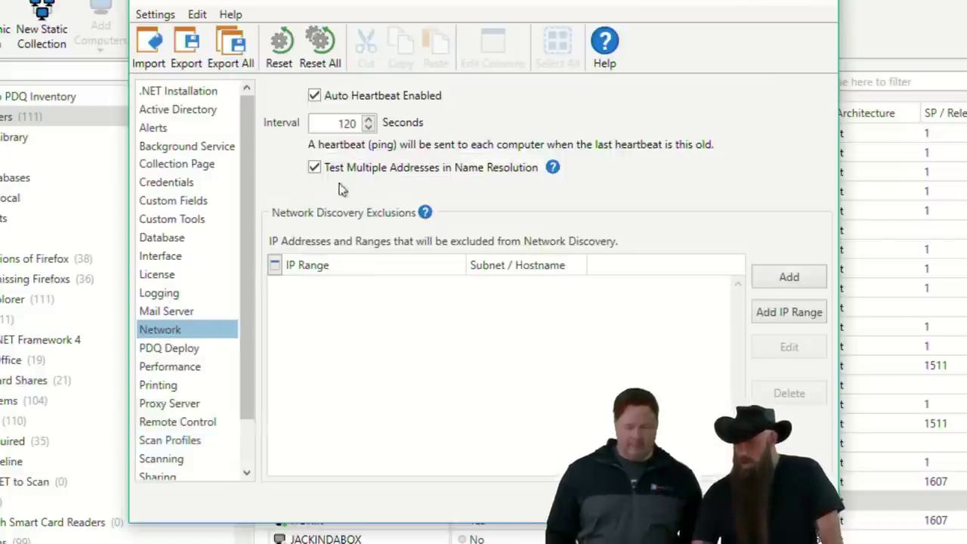